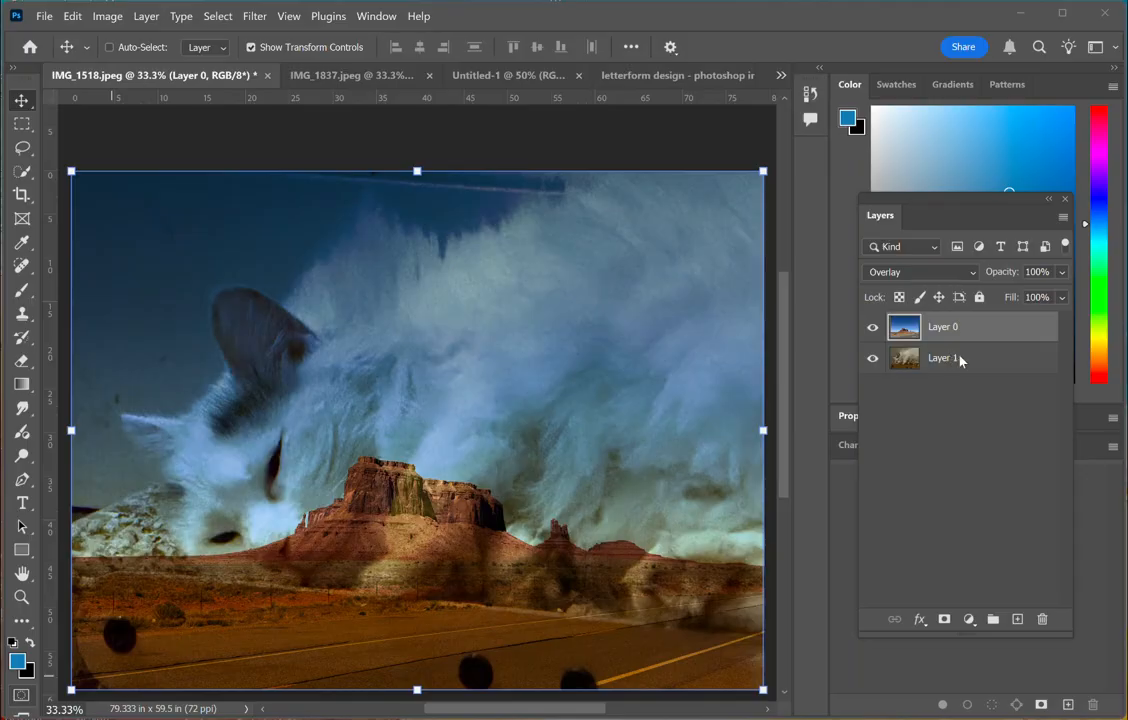
- Set the blend mode of the landscape layer (Layer 0) to Normal and move the cat layer (Layer 1) above it
click(964, 361)
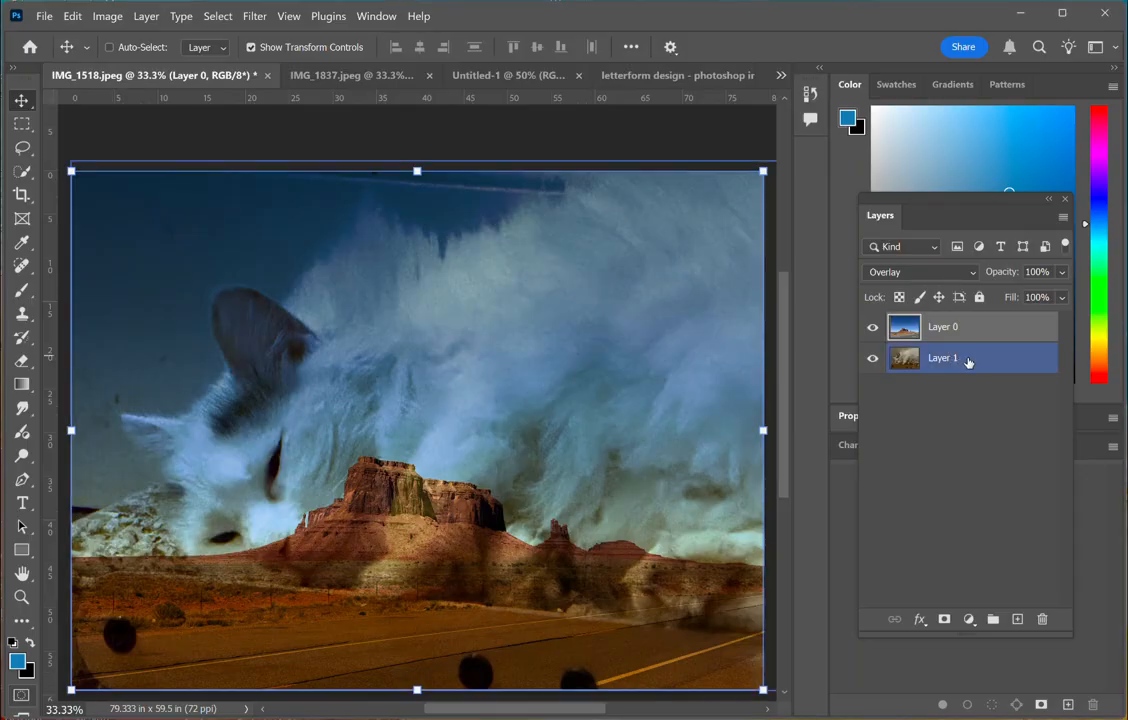
click(963, 322)
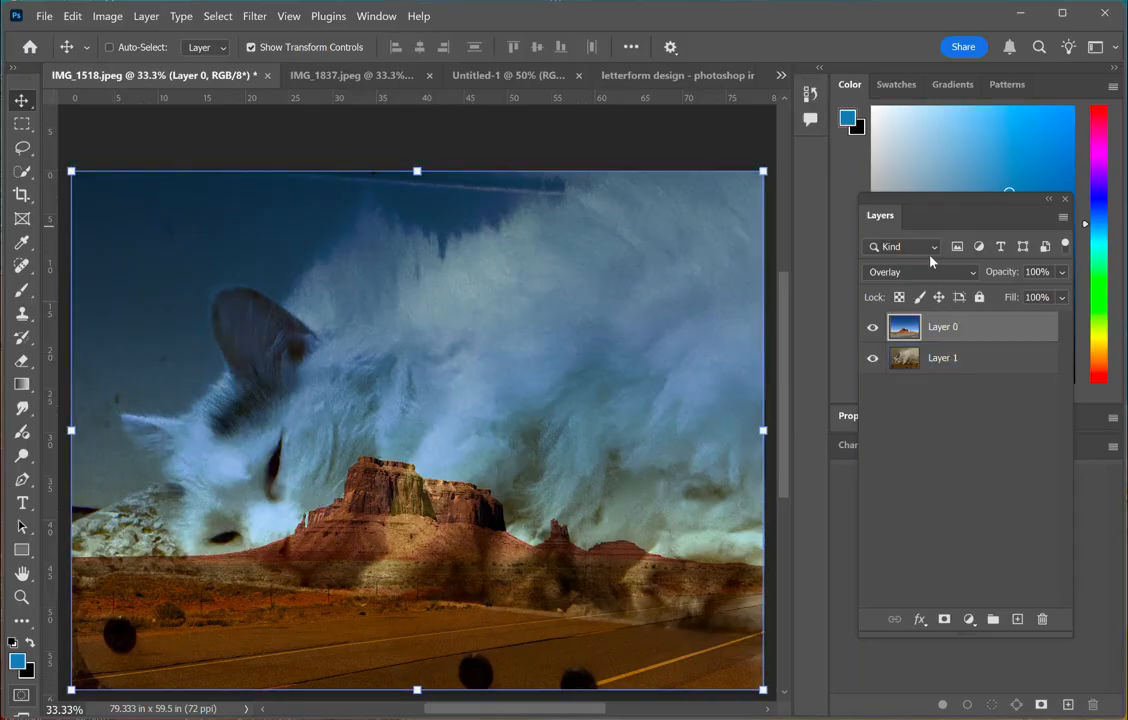
click(932, 279)
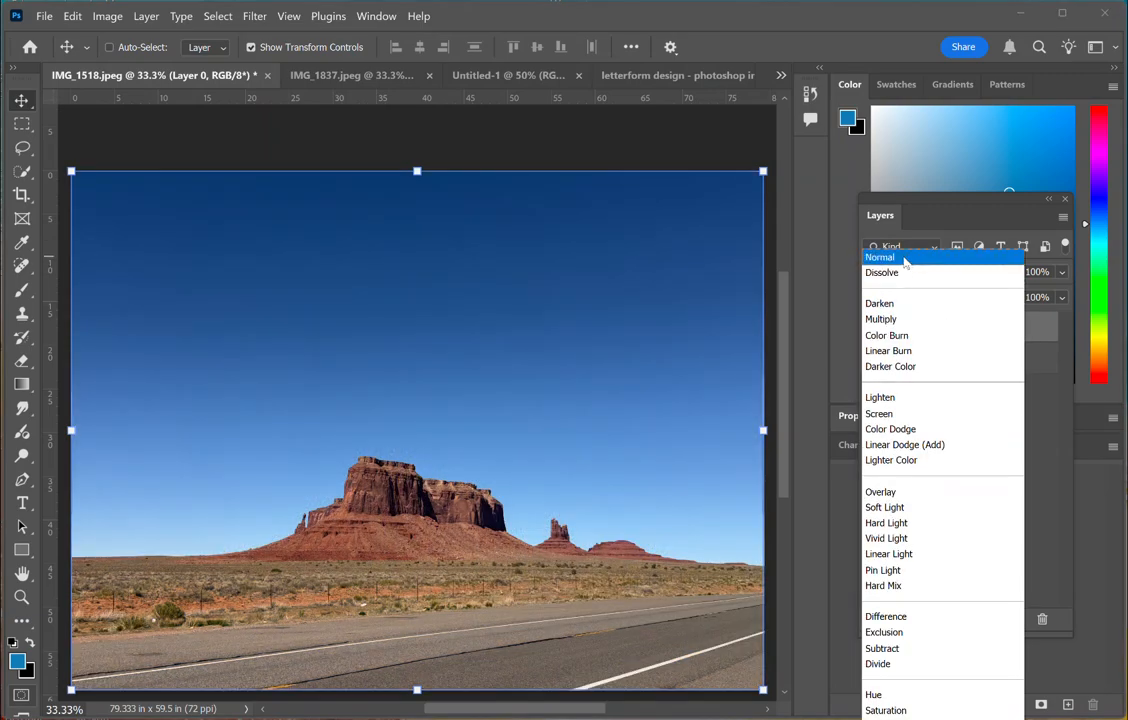
click(905, 256)
click(969, 370)
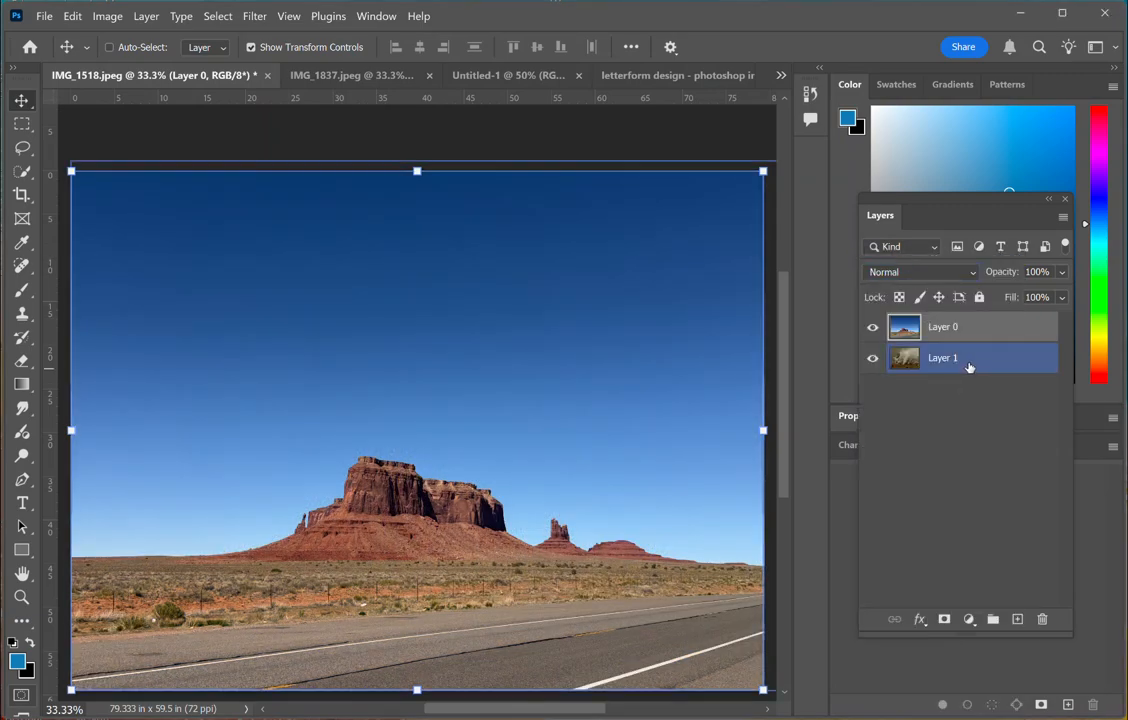
drag(969, 368, 963, 326)
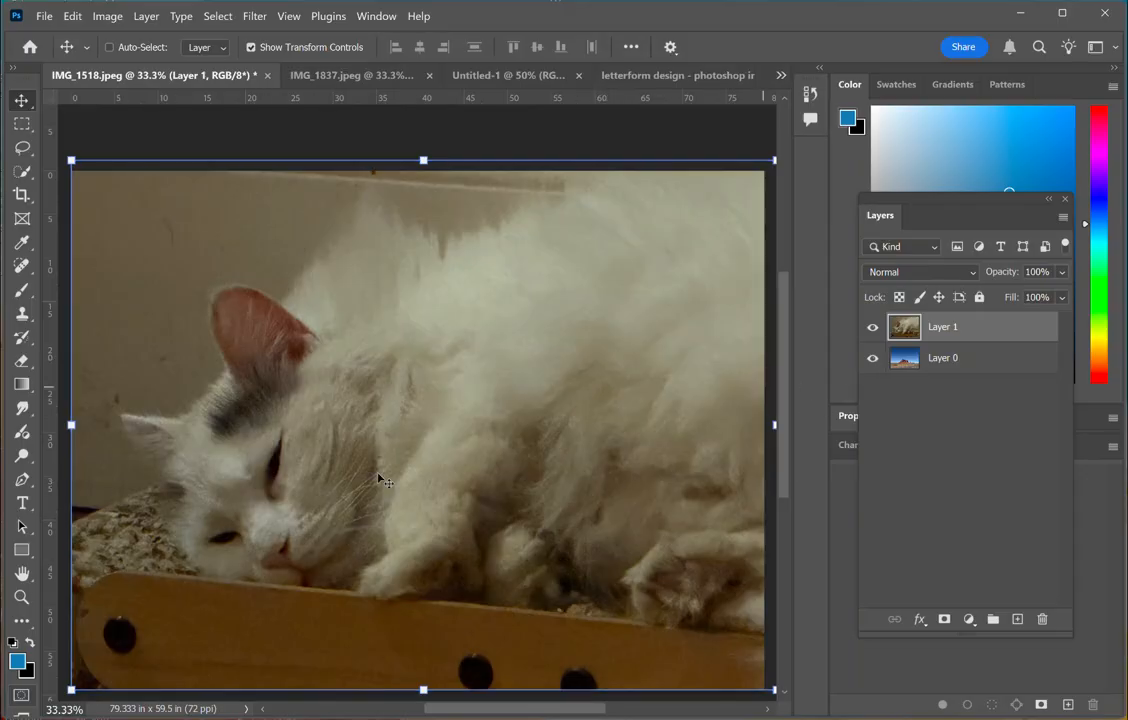
- Set the cat layer's blend mode to Multiply and shift it up and slightly left over the landscape
click(975, 272)
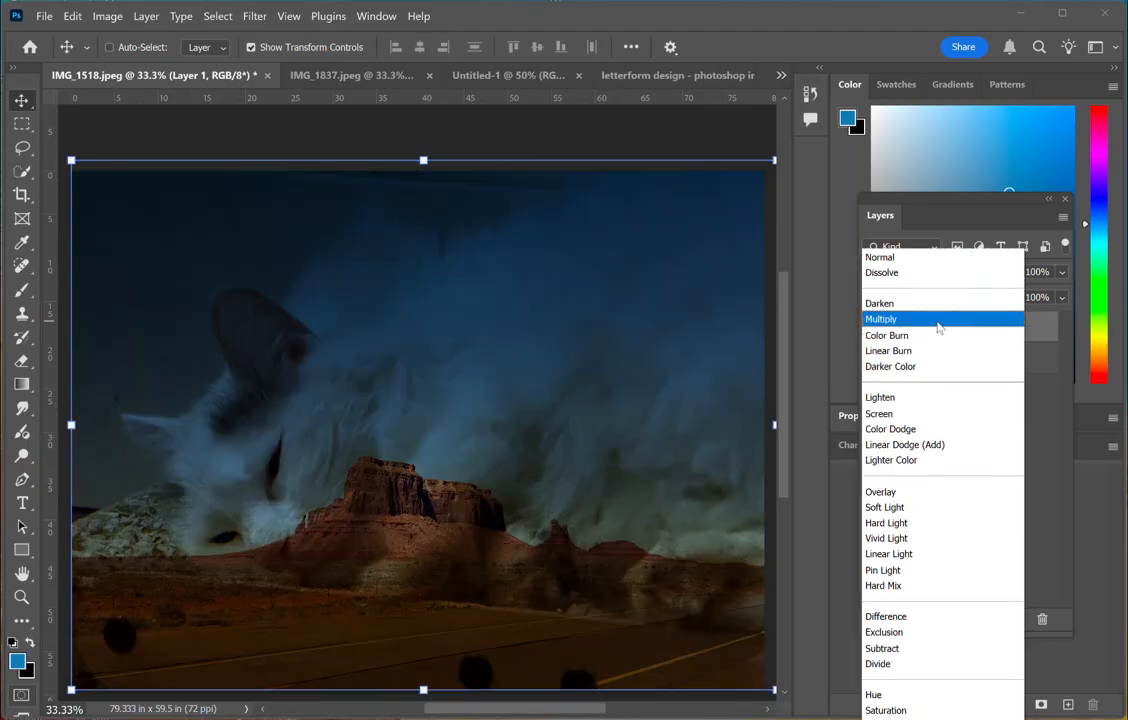
click(938, 320)
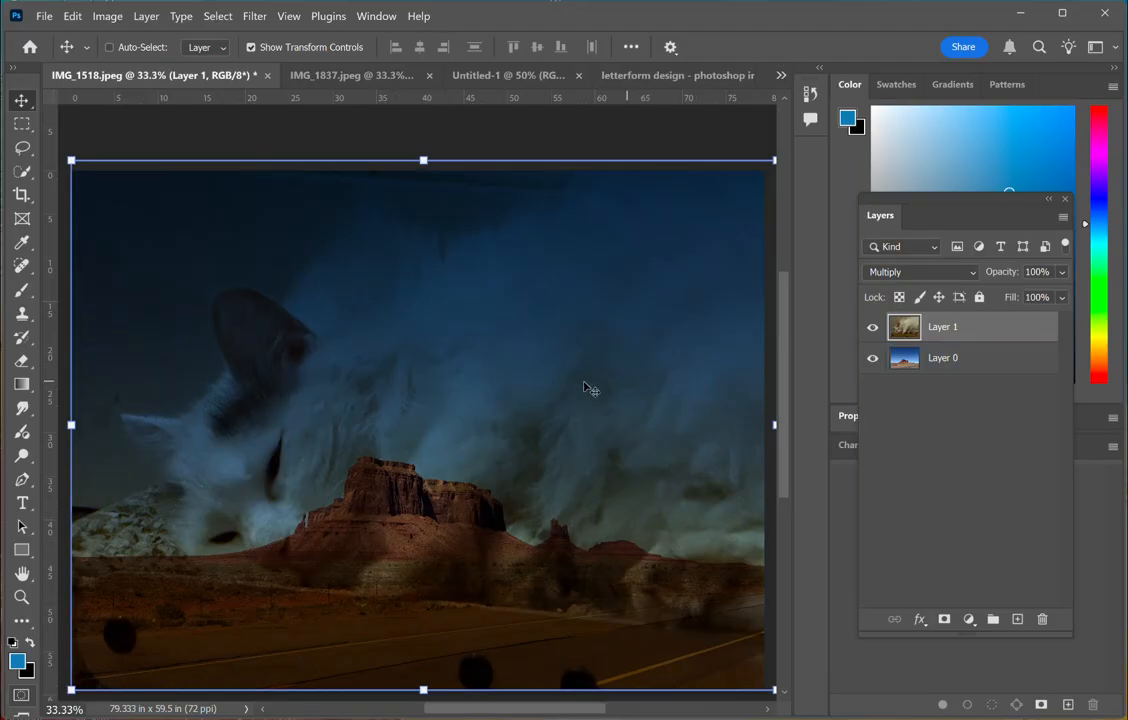
drag(531, 391, 516, 350)
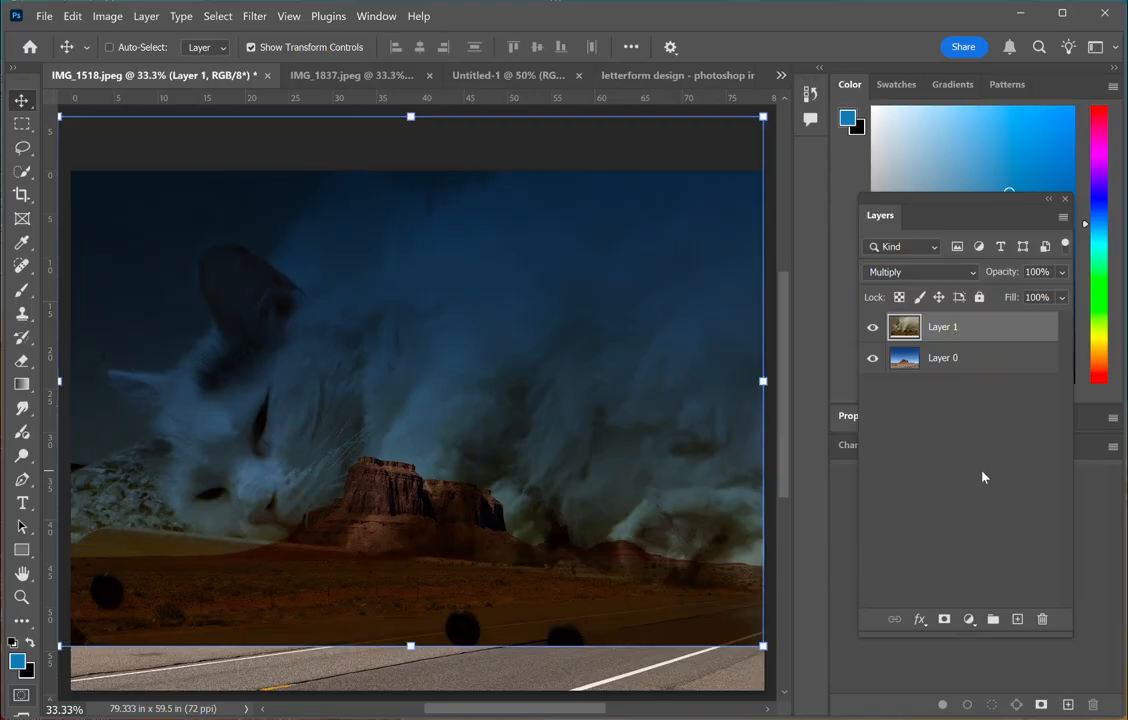
- Add a layer mask to the cat layer and enlarge the black hard brush to 1200 px
click(944, 621)
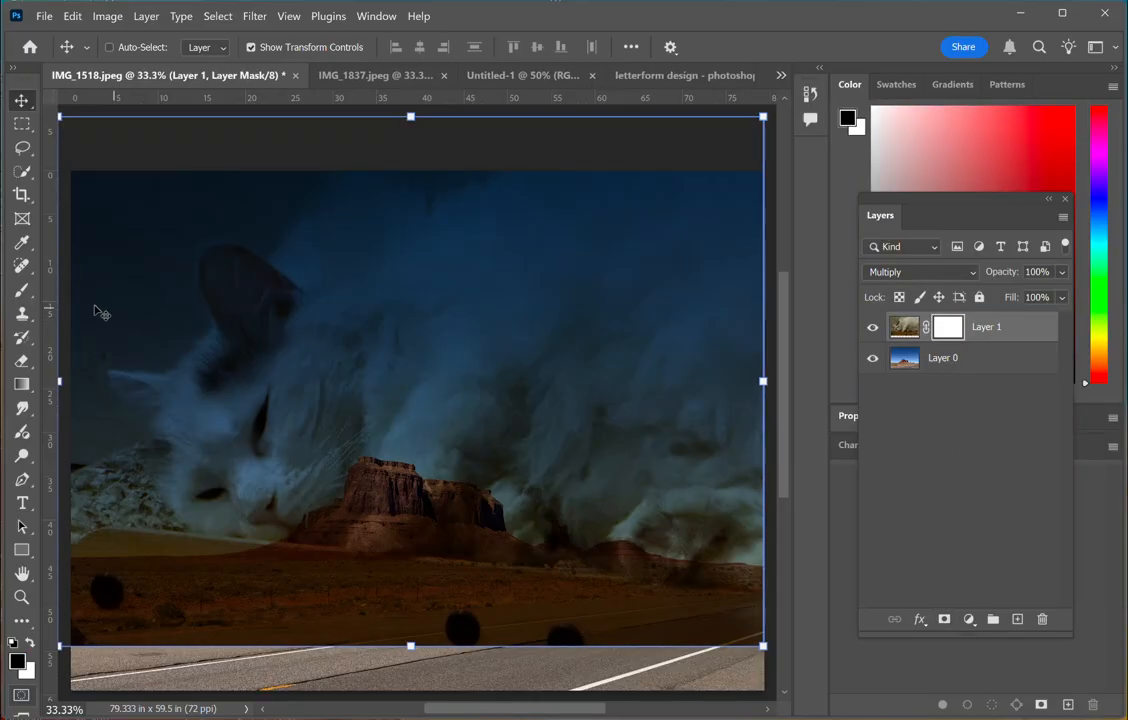
click(21, 291)
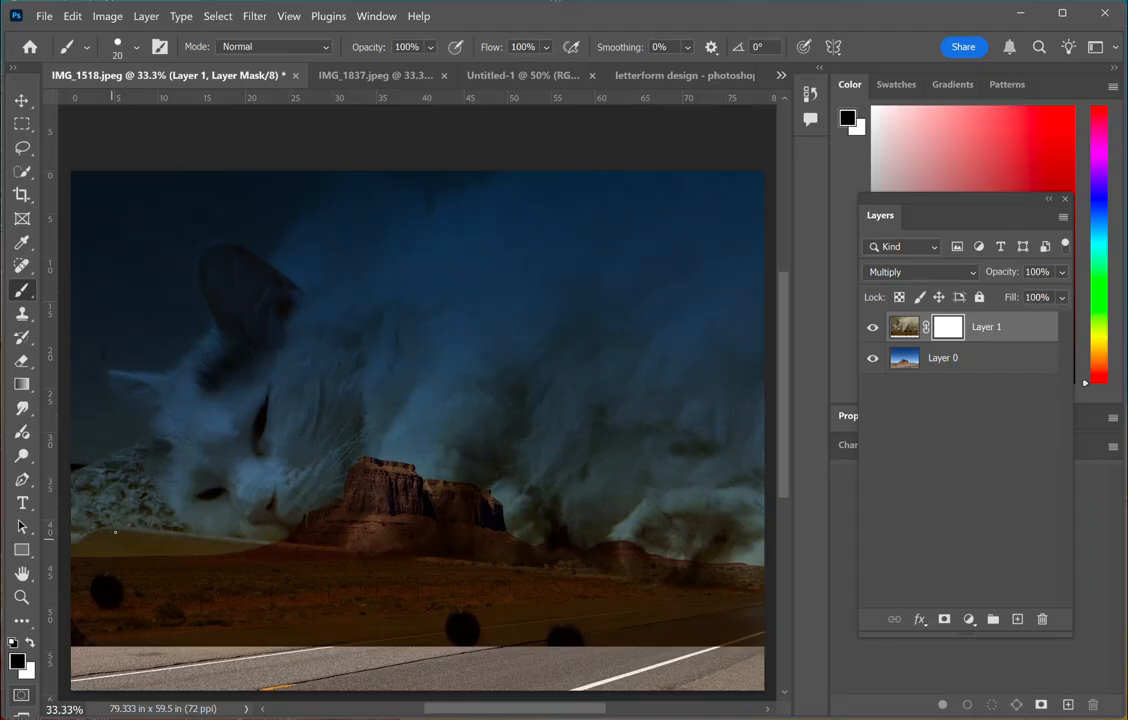
key(bracketright)
key(bracketright)
key(bracketright)
key(bracketright)
key(bracketright)
key(bracketright)
key(bracketright)
key(bracketright)
key(bracketright)
key(bracketright)
key(bracketright)
key(bracketright)
key(bracketright)
key(bracketright)
key(bracketright)
key(bracketright)
key(bracketright)
key(bracketright)
key(bracketright)
key(bracketright)
key(bracketright)
key(bracketright)
key(bracketright)
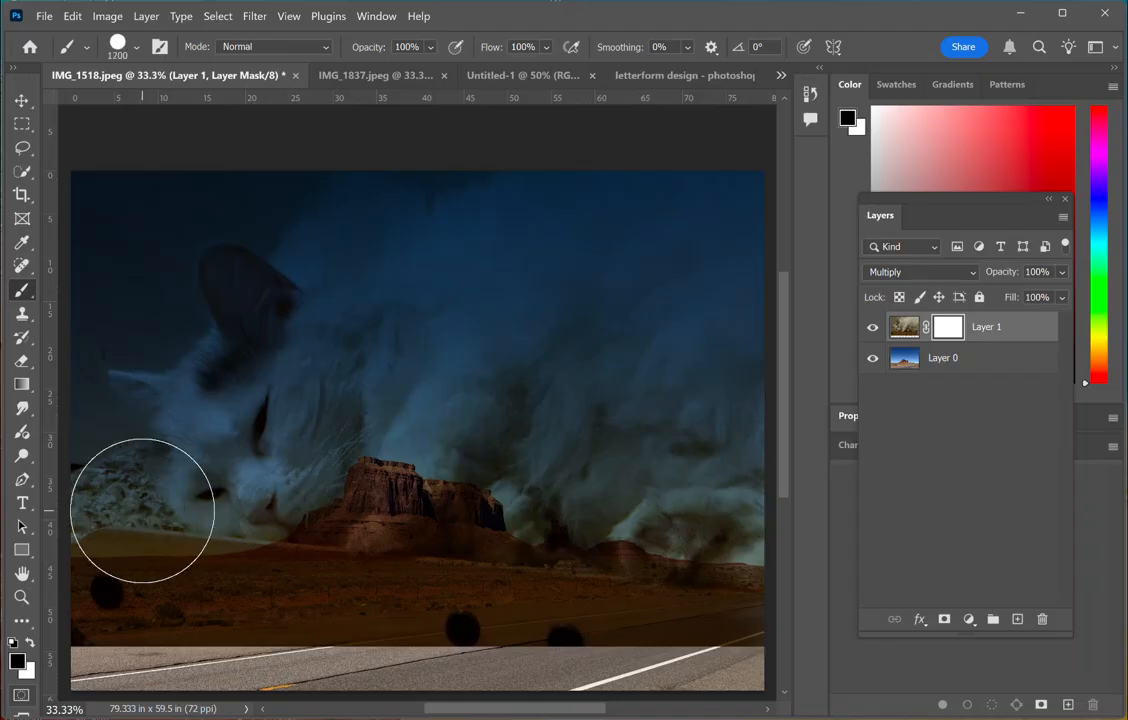
- With a 117 px hard round brush, mask out the area left of the cat's chin and along the mesa's left slope
click(138, 50)
click(169, 101)
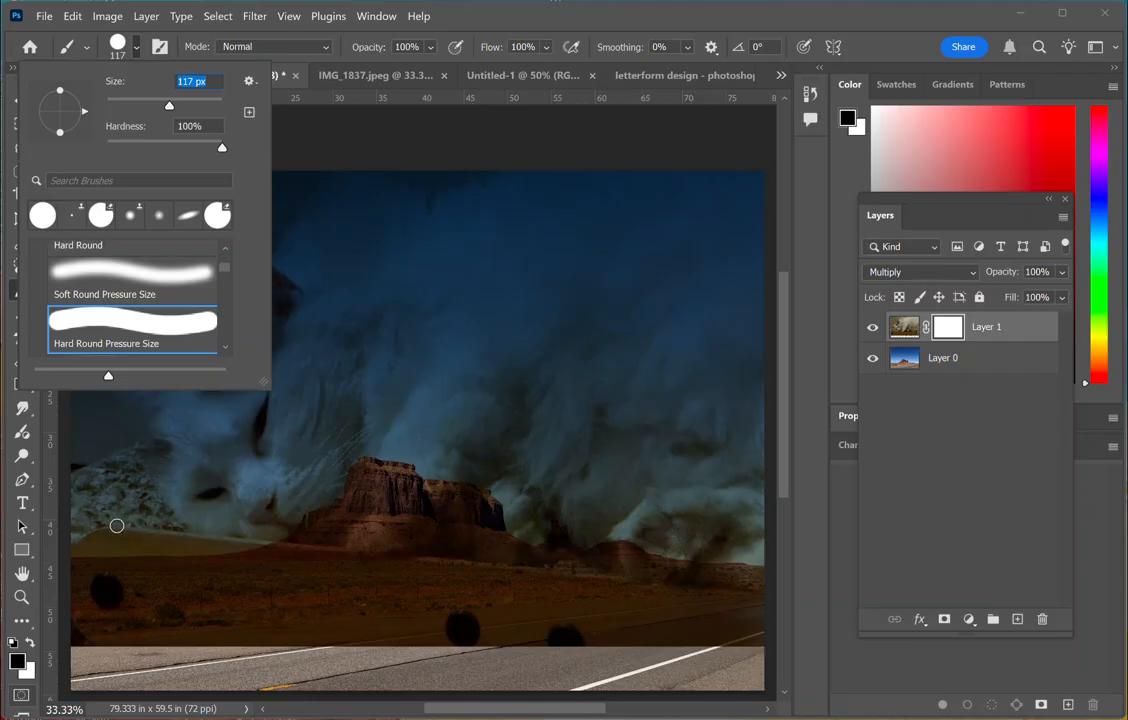
click(114, 489)
mouse_move(115, 489)
mouse_down()
mouse_move(116, 458)
mouse_move(112, 497)
mouse_move(98, 481)
mouse_move(87, 549)
mouse_move(85, 524)
mouse_move(113, 507)
mouse_move(165, 540)
mouse_move(127, 456)
mouse_move(114, 486)
mouse_move(126, 527)
mouse_move(113, 493)
mouse_move(125, 484)
mouse_move(139, 495)
mouse_move(133, 530)
mouse_move(96, 530)
mouse_move(92, 518)
mouse_move(117, 534)
mouse_move(109, 539)
mouse_move(88, 493)
mouse_move(110, 506)
mouse_move(97, 522)
mouse_move(85, 488)
mouse_move(79, 539)
mouse_move(173, 554)
mouse_move(286, 548)
mouse_move(339, 515)
mouse_move(354, 475)
mouse_move(390, 463)
mouse_up()
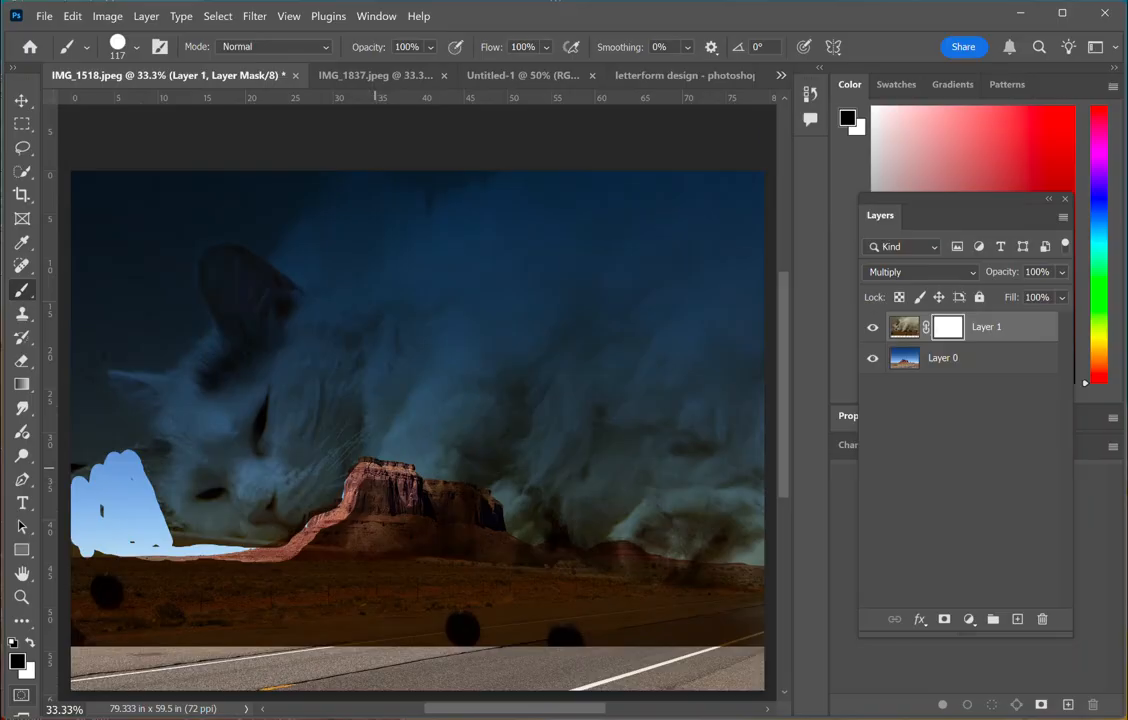
- Paint a black mask stroke from the mesa top across the cat's cheek, and paint it back in with white
drag(376, 467, 292, 392)
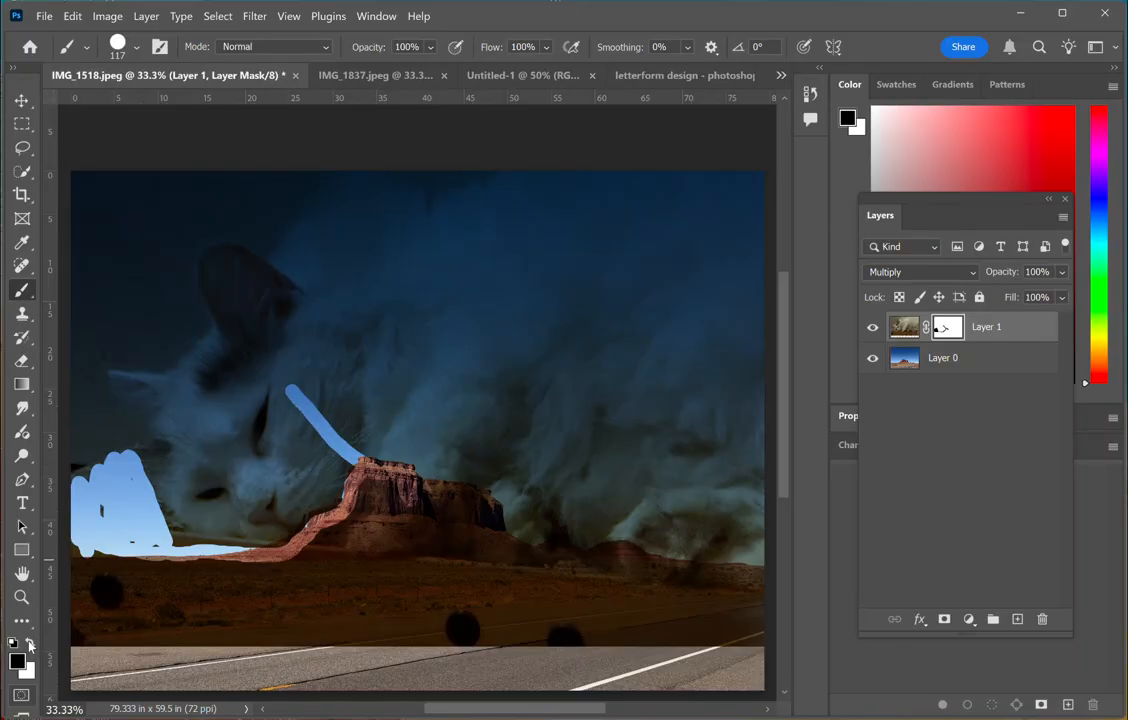
click(30, 645)
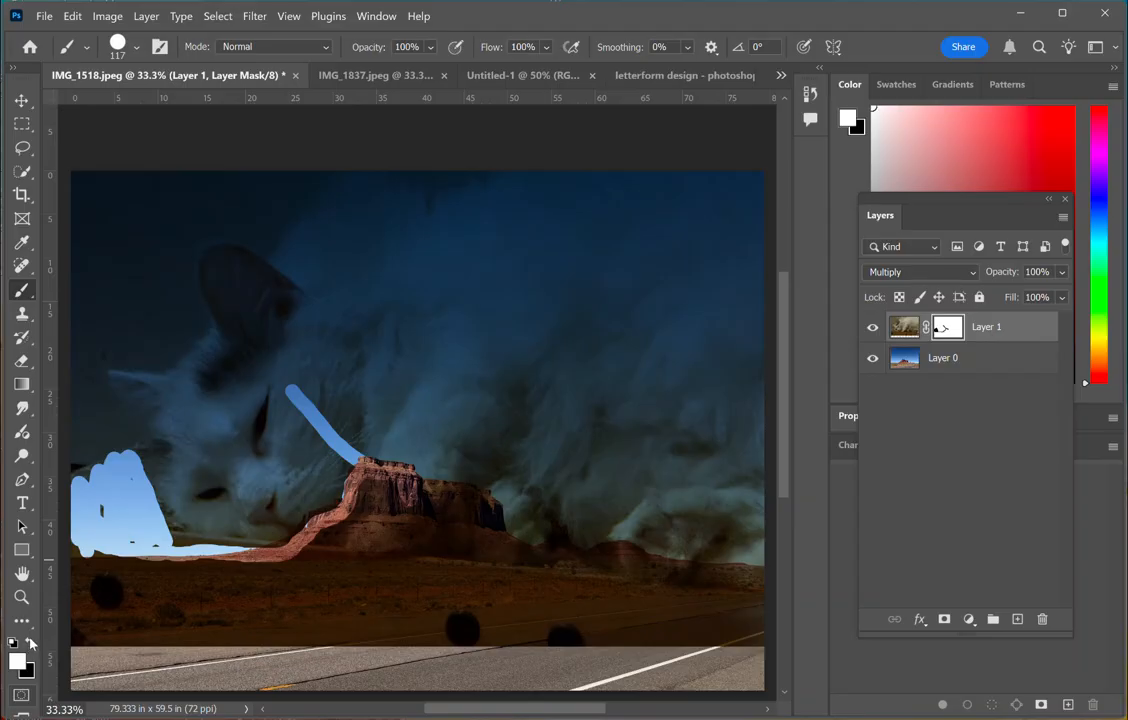
click(30, 645)
click(30, 645)
mouse_move(300, 388)
mouse_down()
mouse_move(287, 393)
mouse_move(297, 413)
mouse_move(307, 390)
mouse_move(320, 445)
mouse_move(322, 430)
mouse_move(352, 461)
mouse_move(366, 450)
mouse_up()
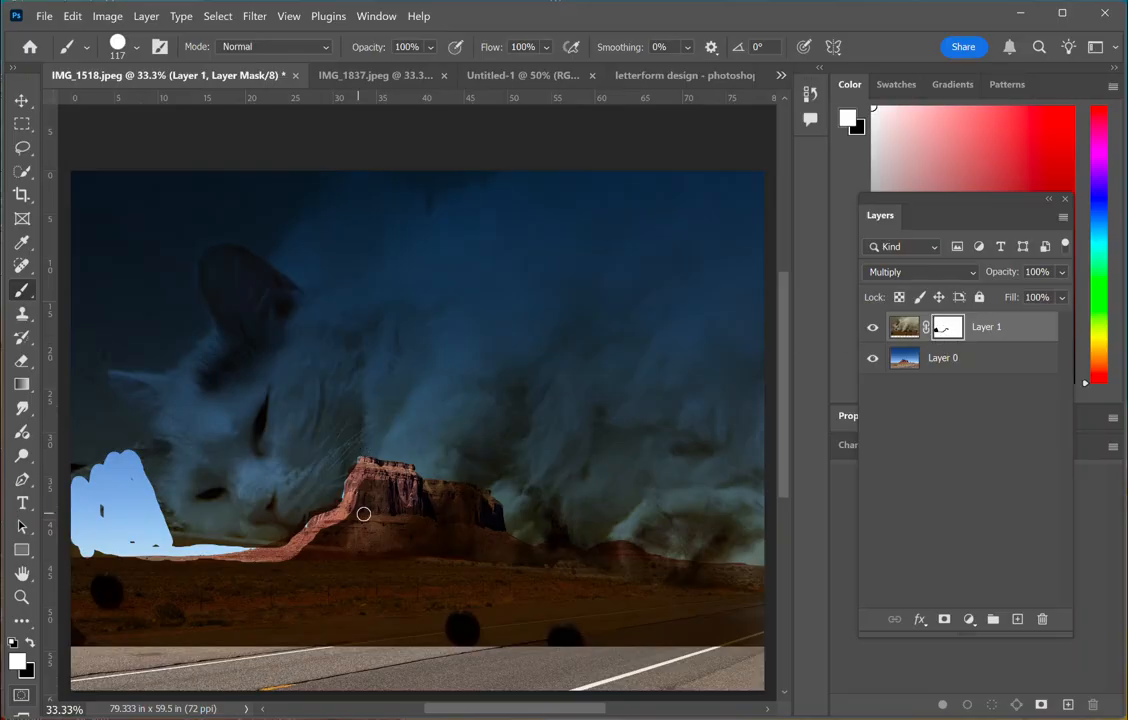
- Switch the brush colour back to black and mask the cat layer along the mesa's top, right slope and the horizon
click(30, 644)
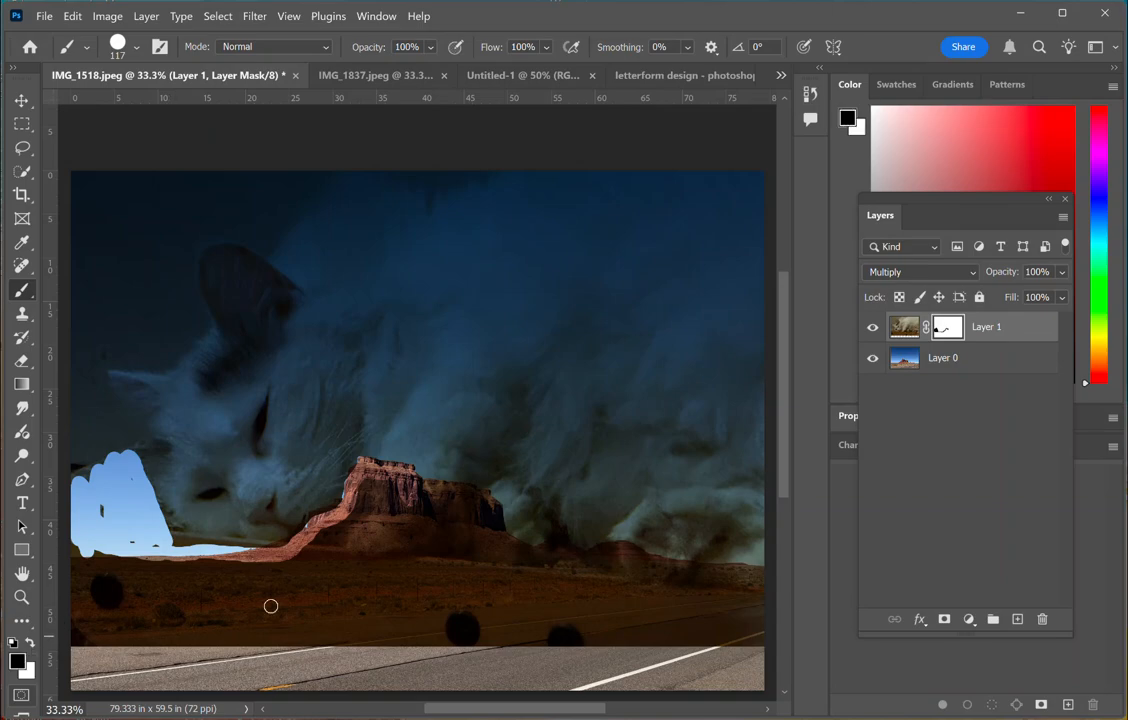
mouse_move(410, 481)
mouse_down()
mouse_move(485, 498)
mouse_move(524, 551)
mouse_up()
mouse_move(536, 554)
mouse_down()
mouse_move(628, 551)
mouse_move(647, 565)
mouse_move(757, 572)
mouse_up()
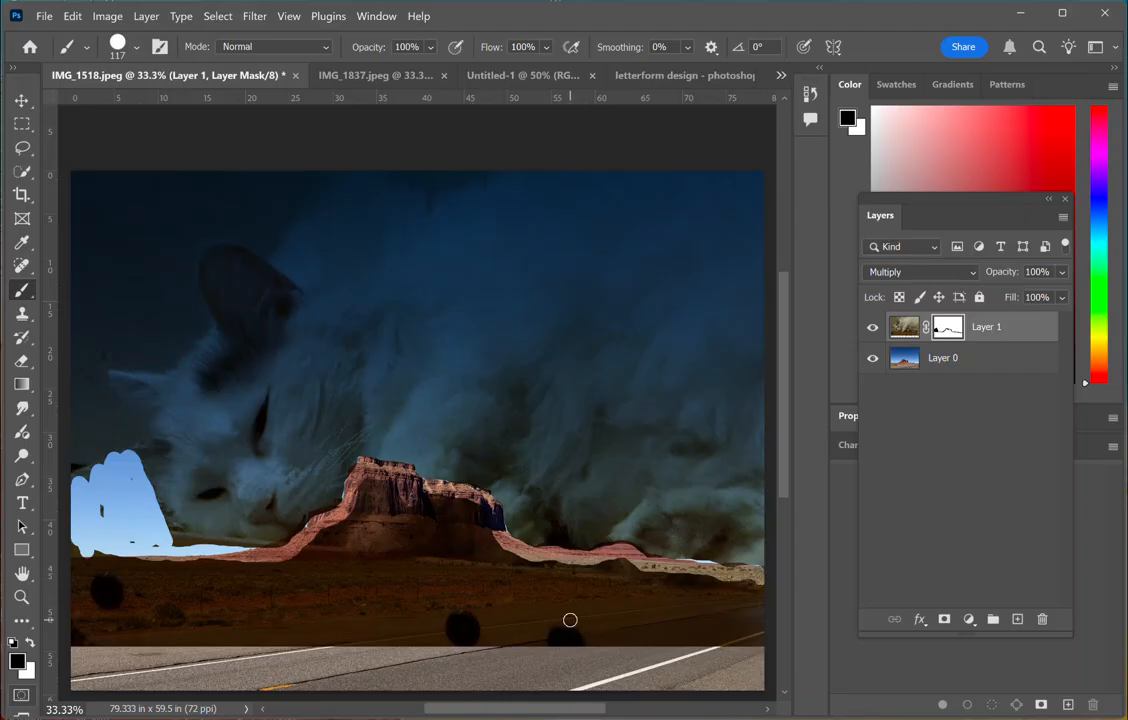
- Enlarge the brush to 700 px and mask the cat layer out of the mesa, the foreground and the sky around the cat's head
key(bracketright)
key(bracketright)
key(bracketright)
key(bracketright)
key(bracketright)
key(bracketright)
key(bracketright)
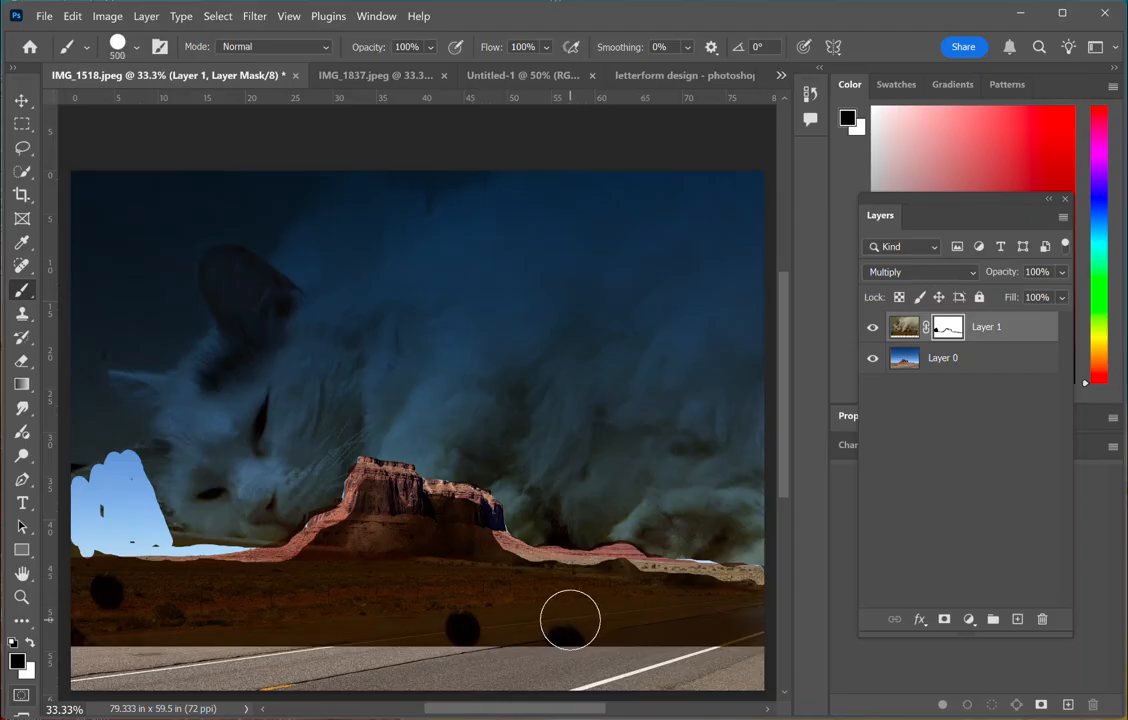
click(746, 616)
mouse_move(746, 616)
mouse_down()
mouse_move(613, 590)
mouse_move(608, 619)
mouse_move(644, 630)
mouse_move(590, 627)
mouse_move(555, 593)
mouse_move(530, 623)
mouse_move(462, 539)
mouse_move(460, 557)
mouse_move(452, 527)
mouse_move(391, 509)
mouse_move(361, 571)
mouse_move(478, 606)
mouse_move(481, 631)
mouse_move(166, 617)
mouse_up()
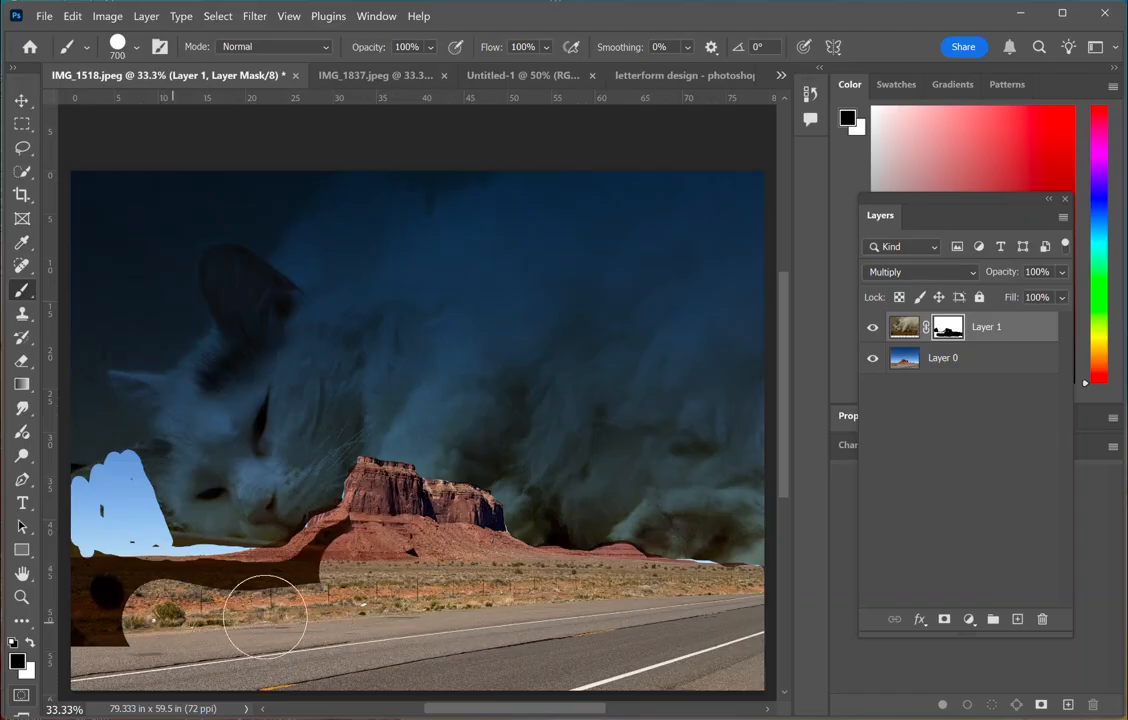
mouse_move(360, 566)
mouse_down()
mouse_move(327, 560)
mouse_move(322, 584)
mouse_move(163, 601)
mouse_move(115, 588)
mouse_move(102, 530)
mouse_move(85, 583)
mouse_move(150, 610)
mouse_move(205, 594)
mouse_move(106, 540)
mouse_move(83, 473)
mouse_move(60, 391)
mouse_move(76, 373)
mouse_move(70, 340)
mouse_move(91, 222)
mouse_move(187, 173)
mouse_move(290, 156)
mouse_move(146, 244)
mouse_move(151, 307)
mouse_move(120, 320)
mouse_up()
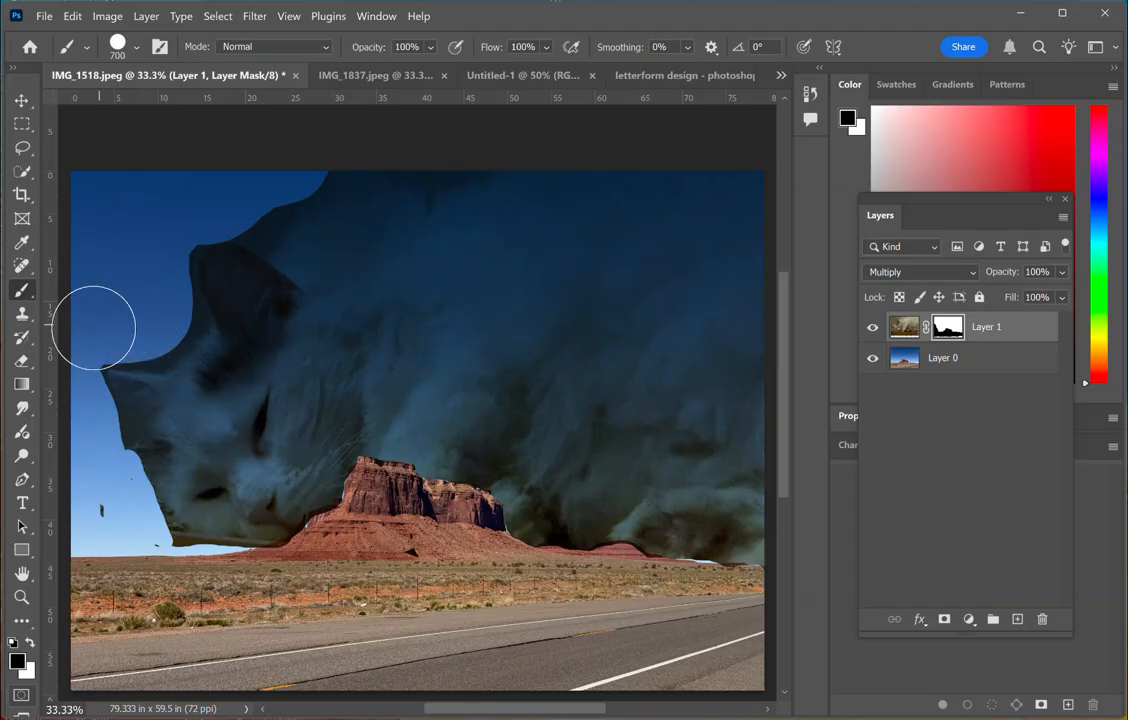
drag(105, 523, 126, 548)
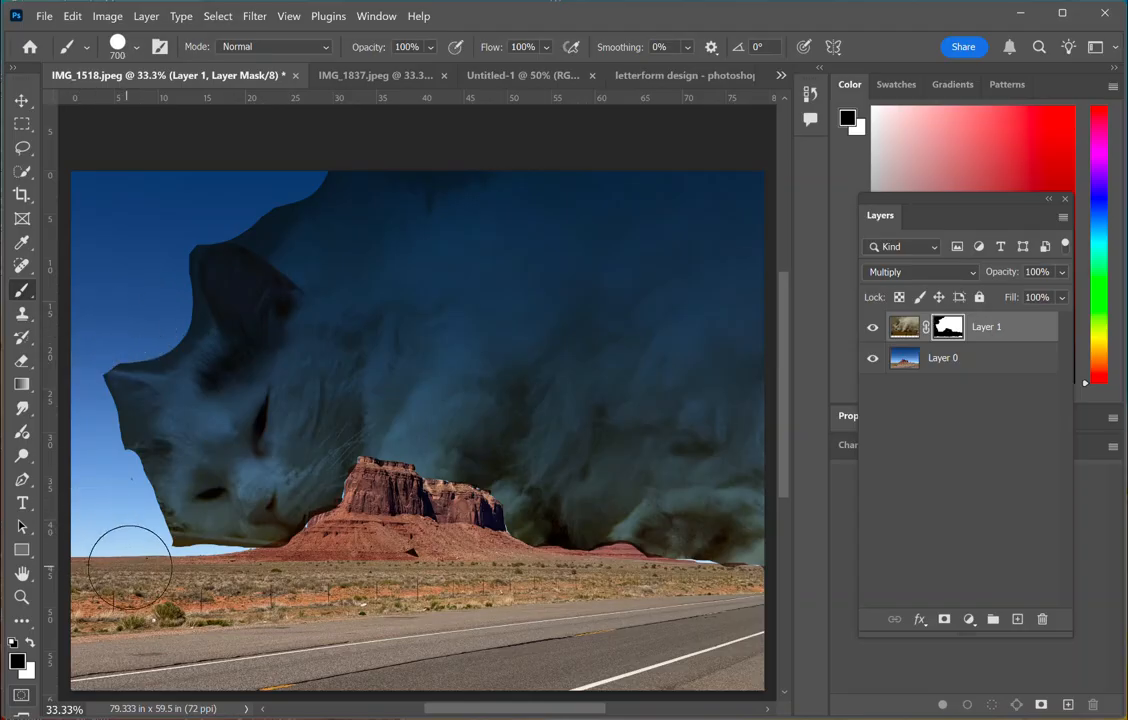
- Lower the brush hardness, set its opacity to 19% and soften the mask edge around the cat's ears and face
click(136, 50)
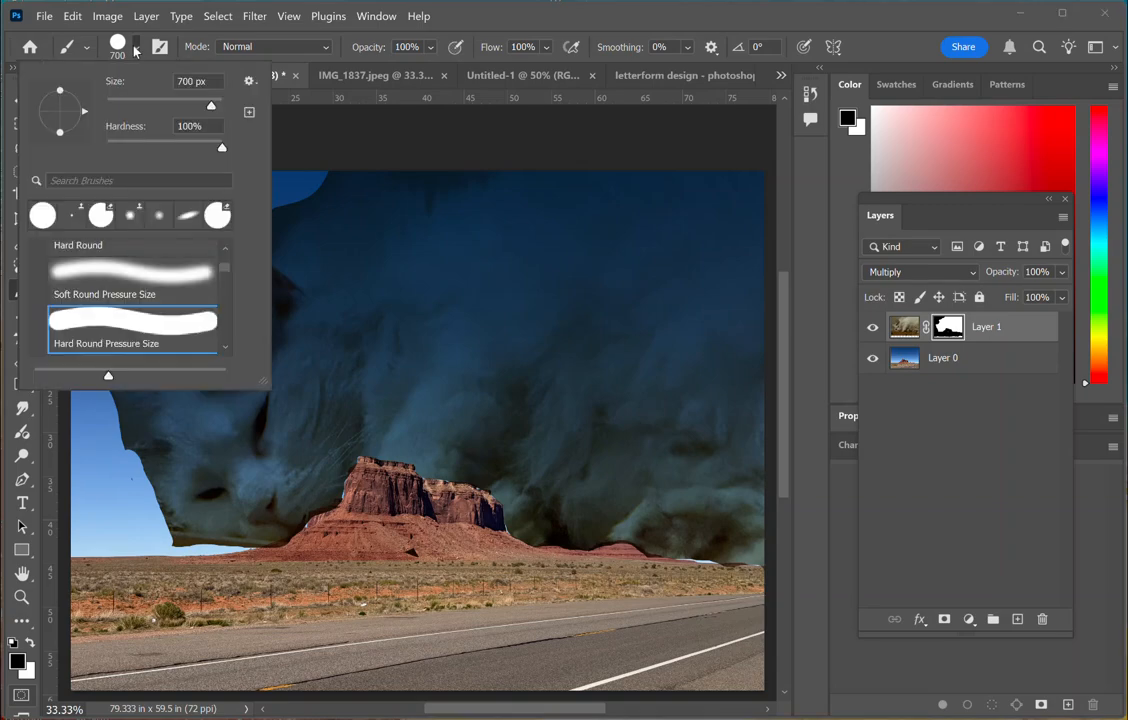
click(128, 146)
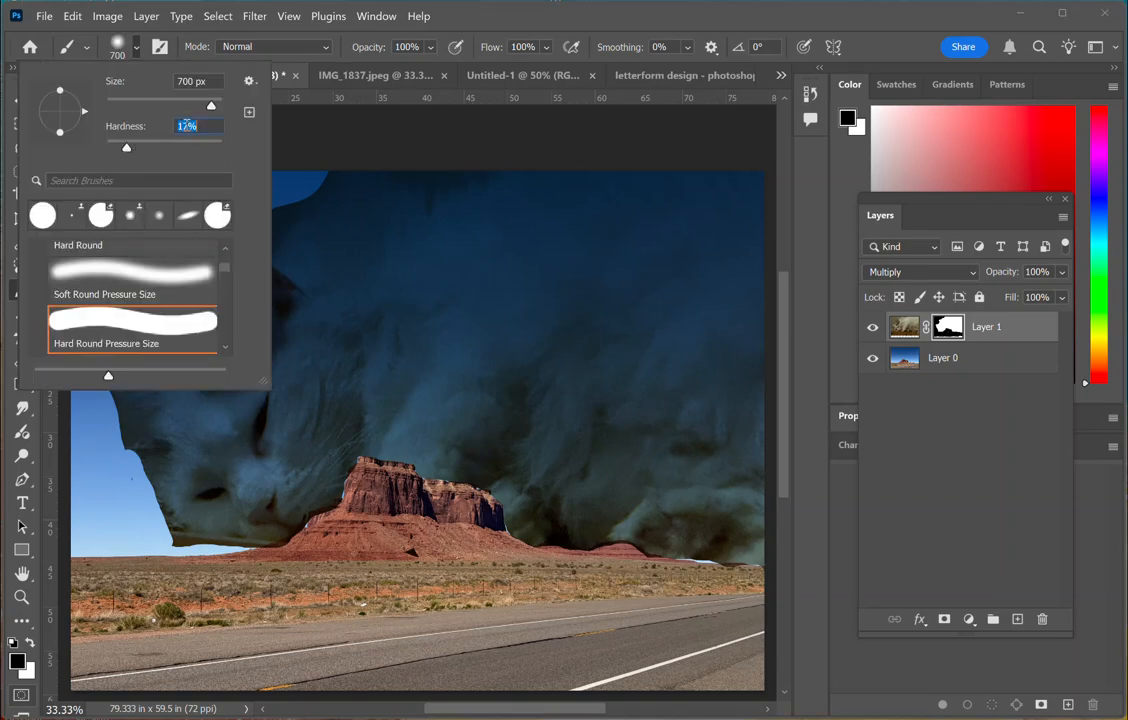
click(430, 50)
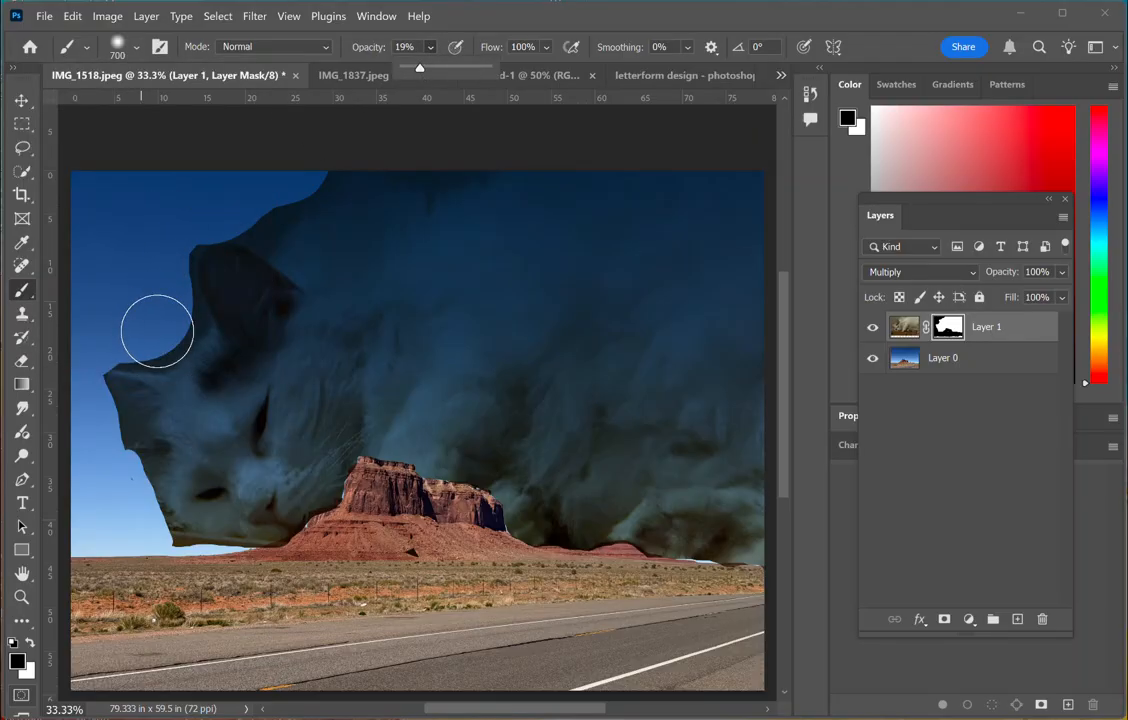
click(142, 328)
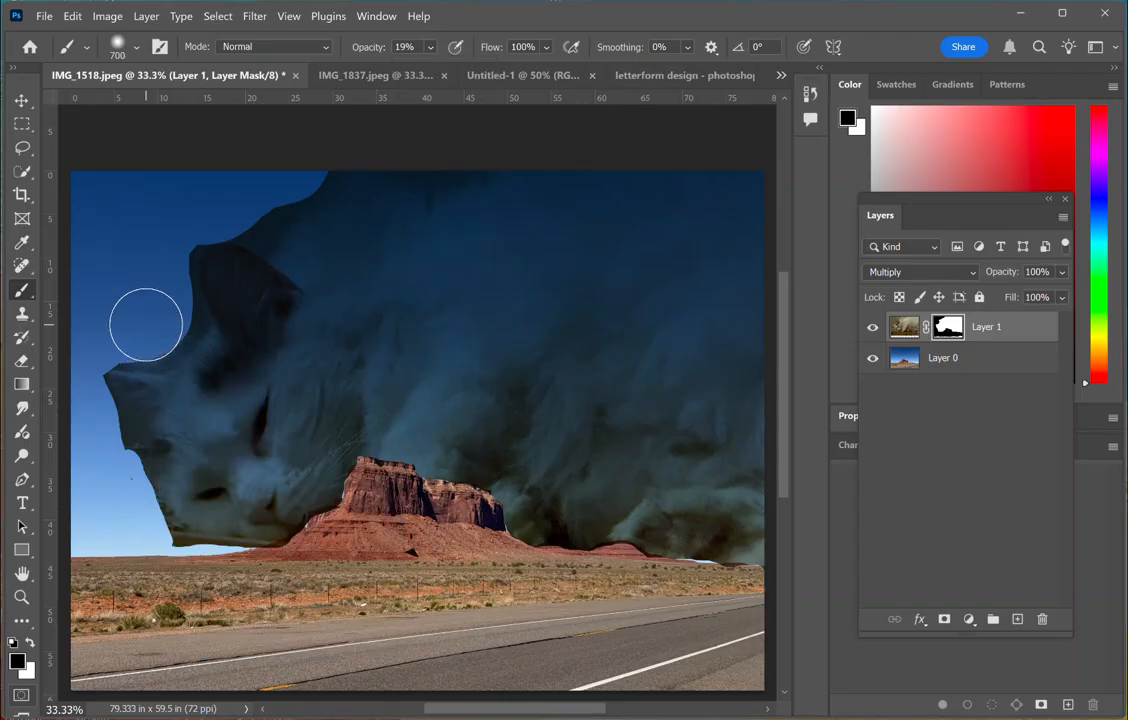
right_click(143, 335)
key(Escape)
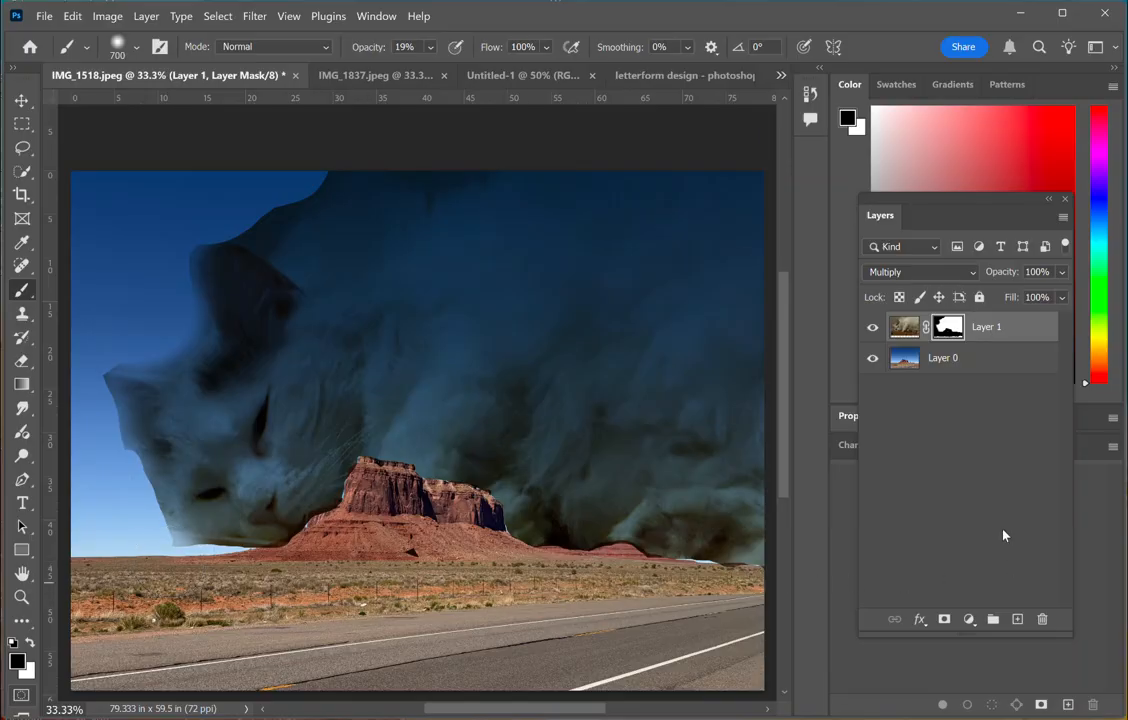
- Move the masked cat layer below the landscape layer and set the cat layer's blend mode to Normal
drag(1028, 329, 1021, 357)
click(1009, 333)
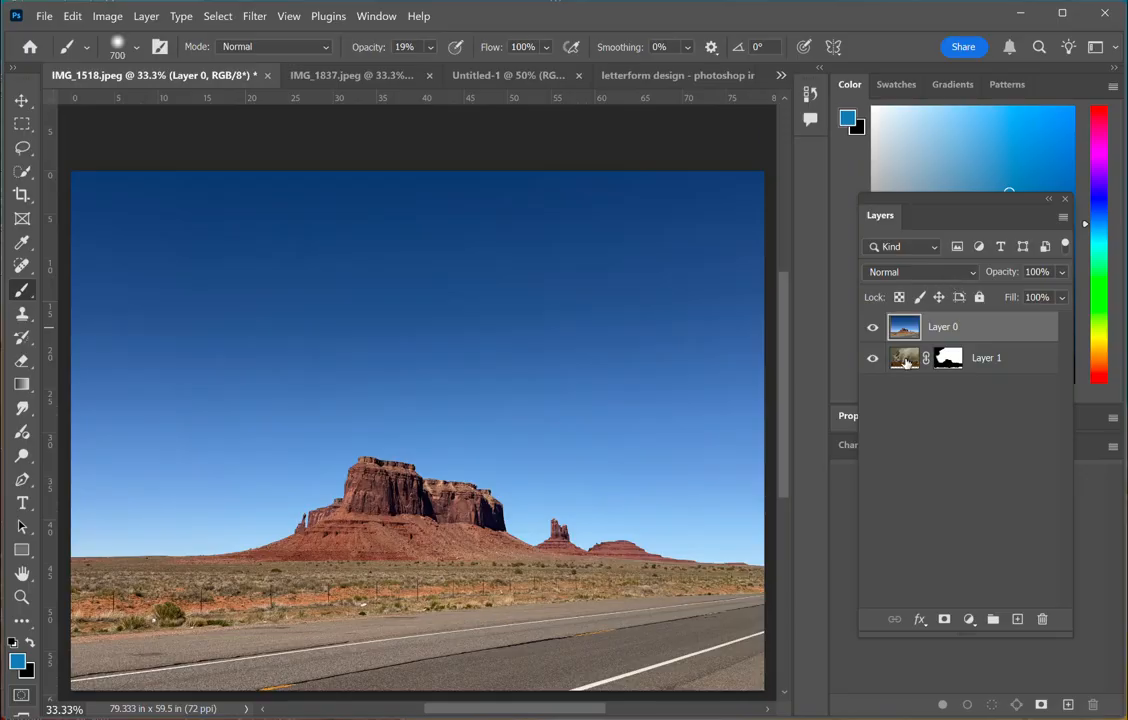
click(906, 358)
click(930, 272)
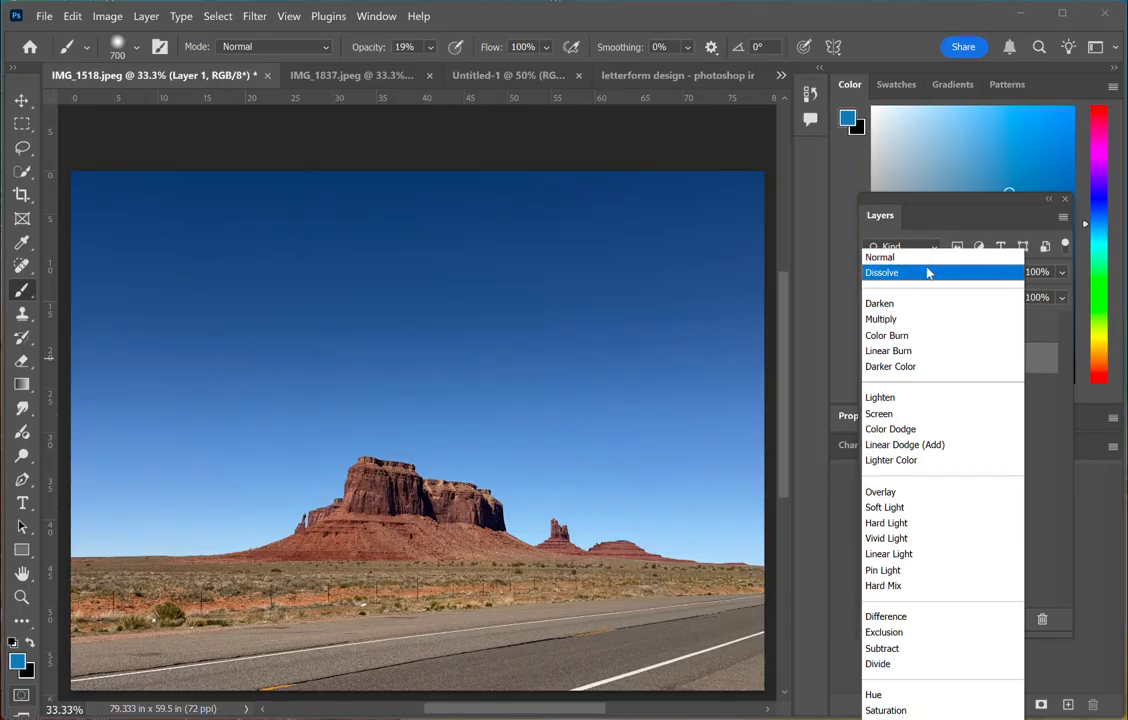
click(930, 258)
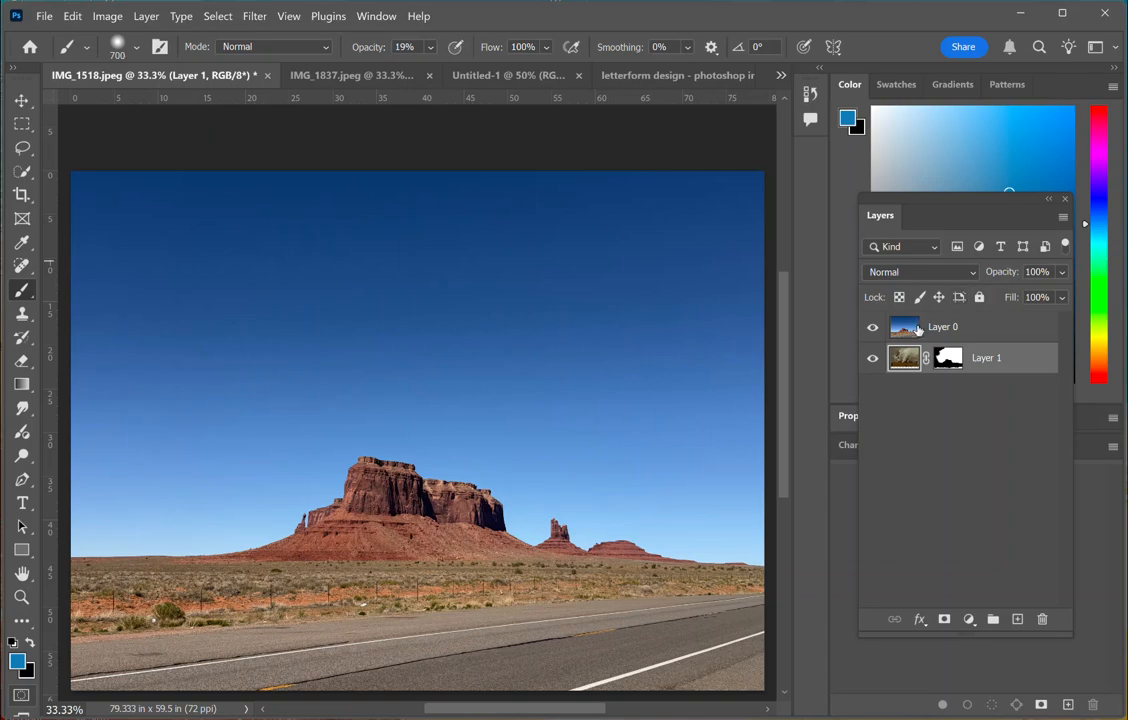
- Set the blend mode of the landscape layer (Layer 0) to Overlay
click(940, 326)
click(972, 272)
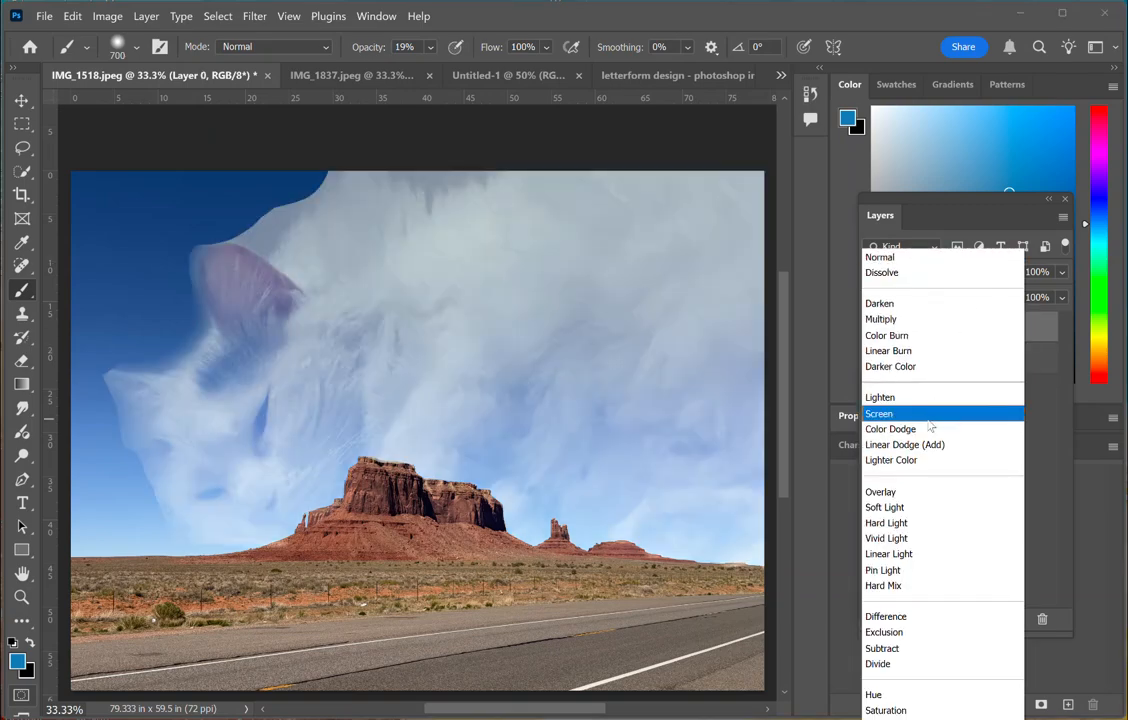
click(911, 495)
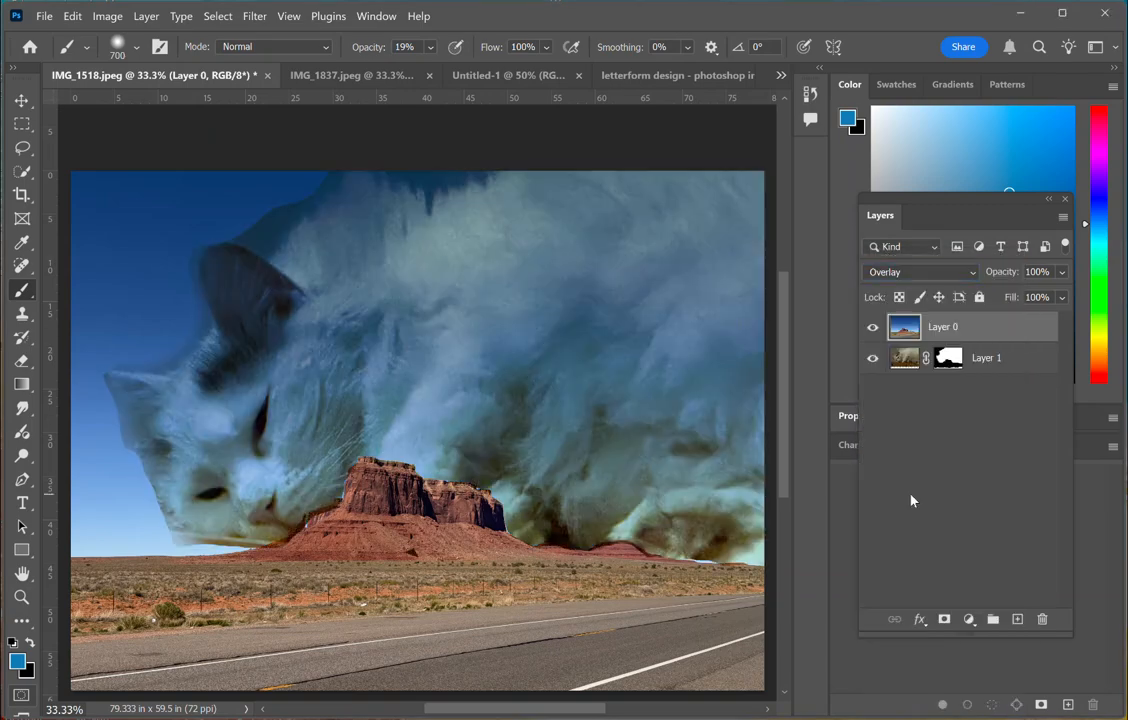
- Unlink the mask from the cat layer and make the cat image, rather than its mask, the active target
click(900, 362)
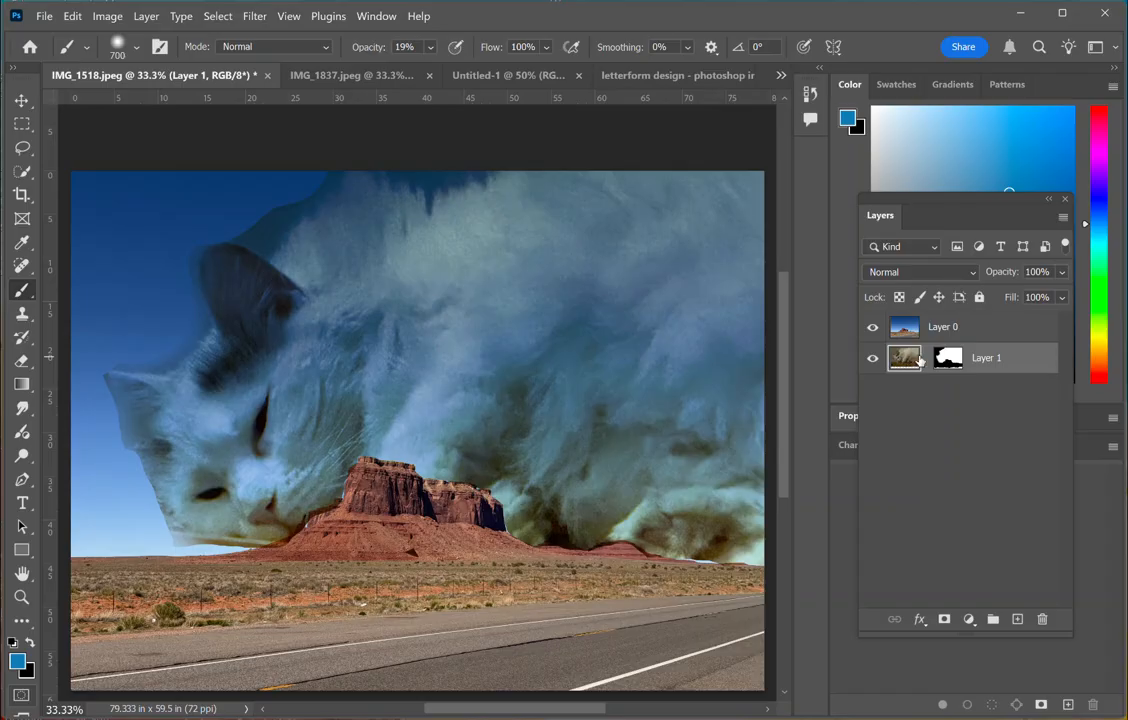
click(955, 359)
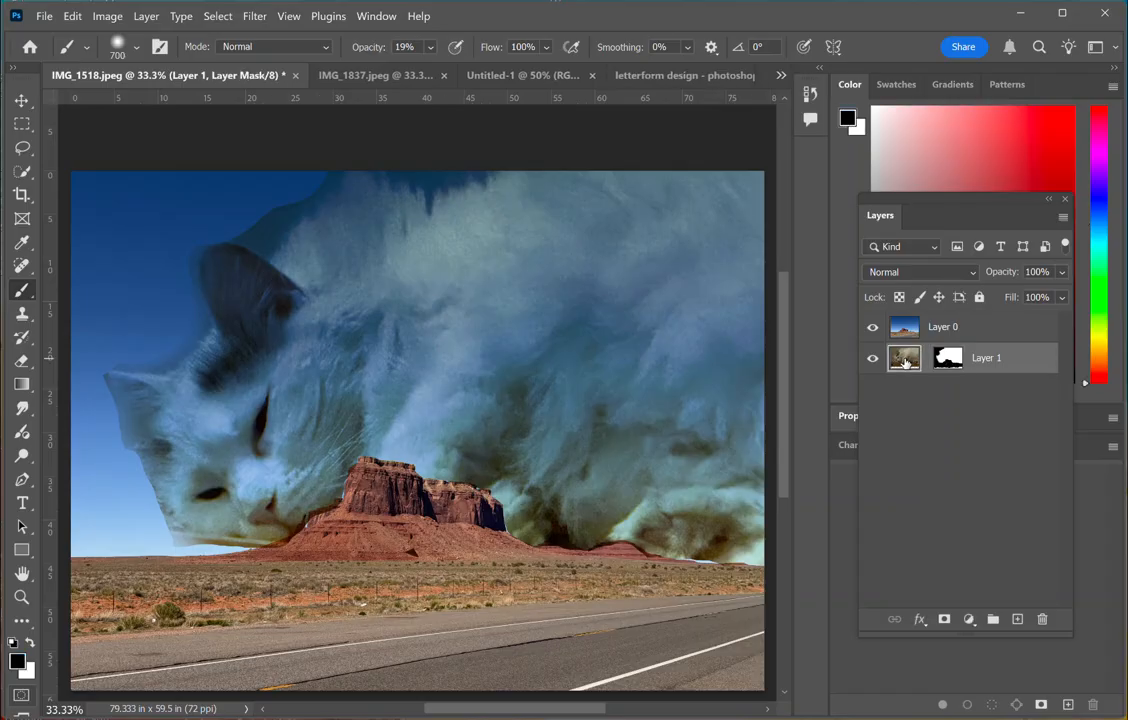
click(905, 360)
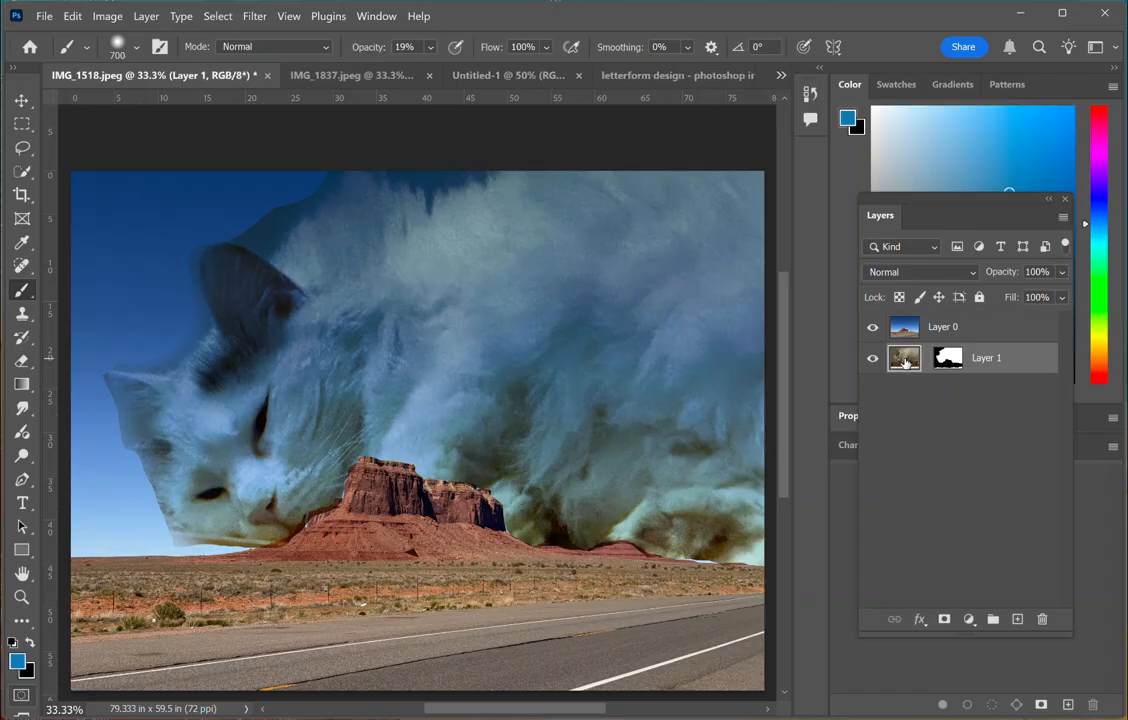
- Move the cat image down and slightly to the right independently of its unlinked mask, so it sits lower behind the butte
click(21, 101)
key(Down)
key(Down)
key(Down)
key(Down)
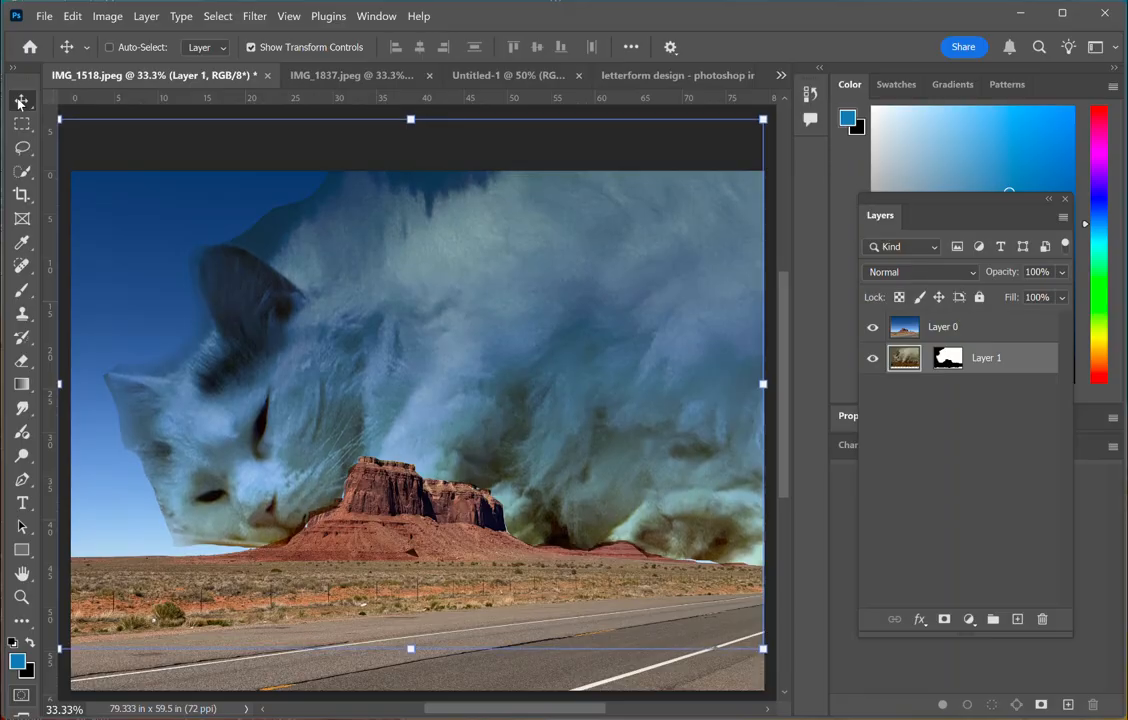
key(Down)
key(Down)
key(Down)
key(Down)
key(Down)
key(Down)
key(Down)
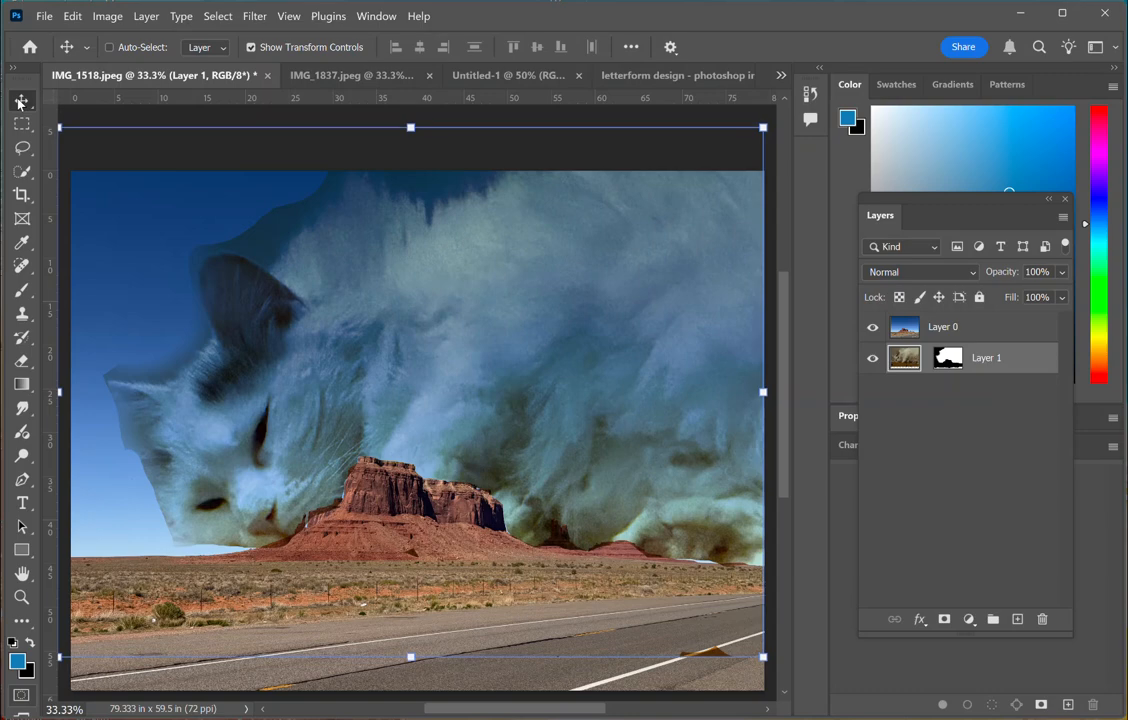
key(Down)
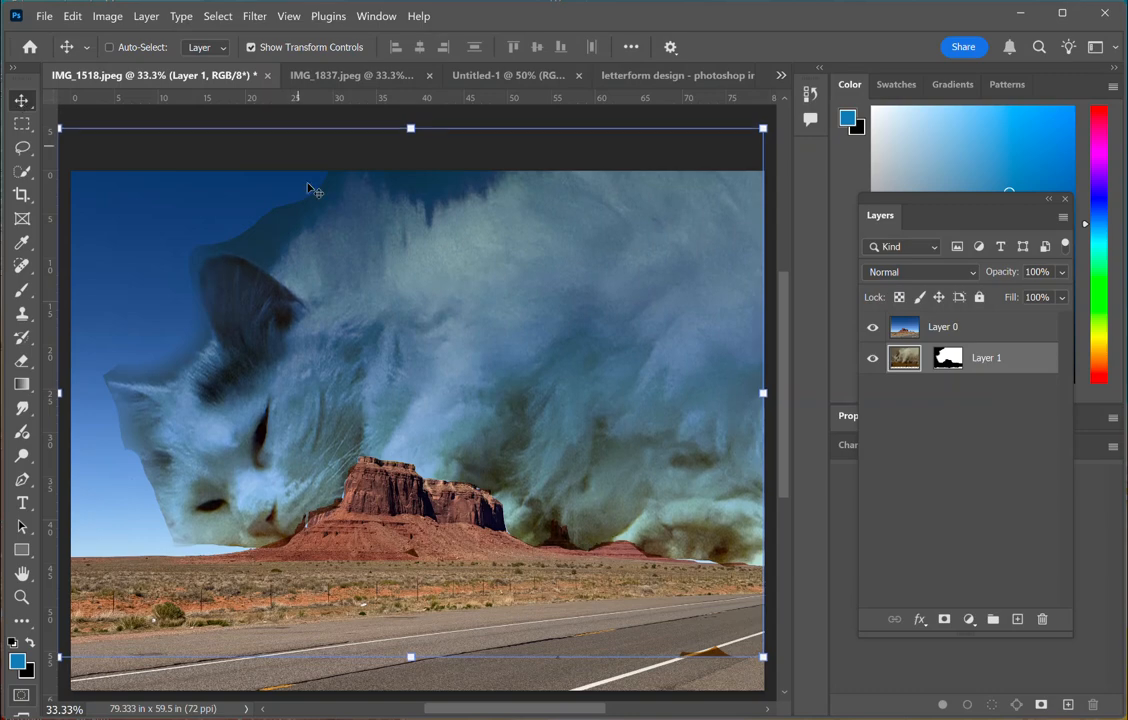
drag(329, 235, 389, 317)
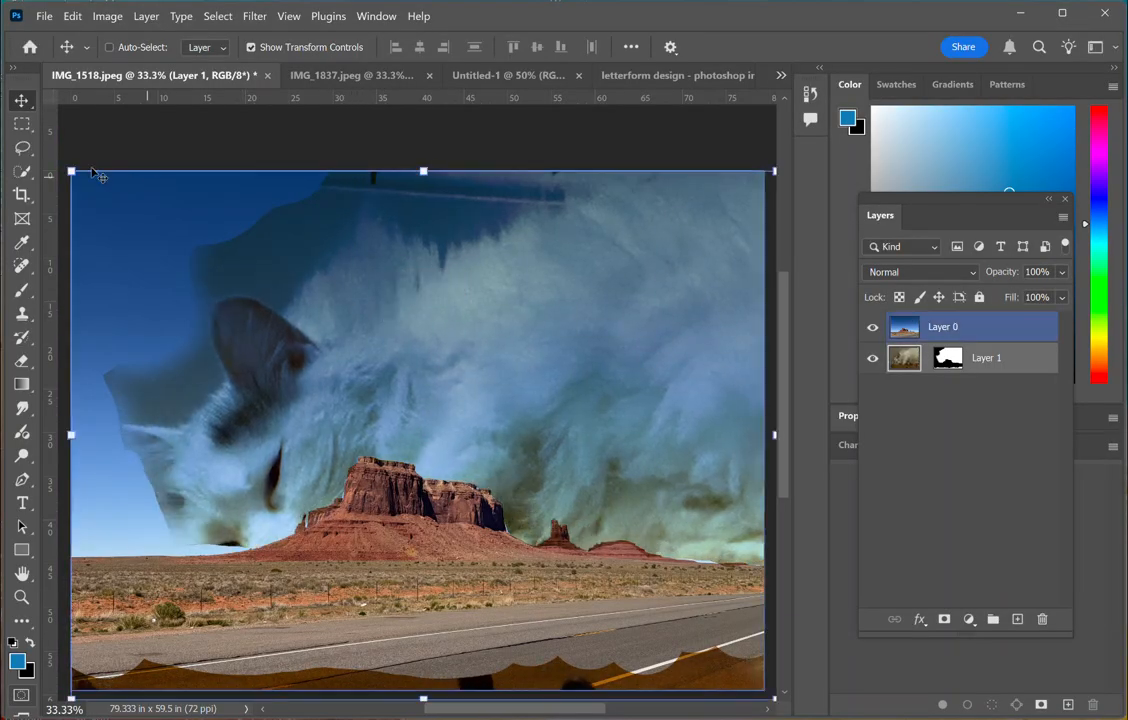
- Scale the cat image up proportionally to 103.94% so it extends past the canvas's upper-left corner
drag(70, 172, 57, 149)
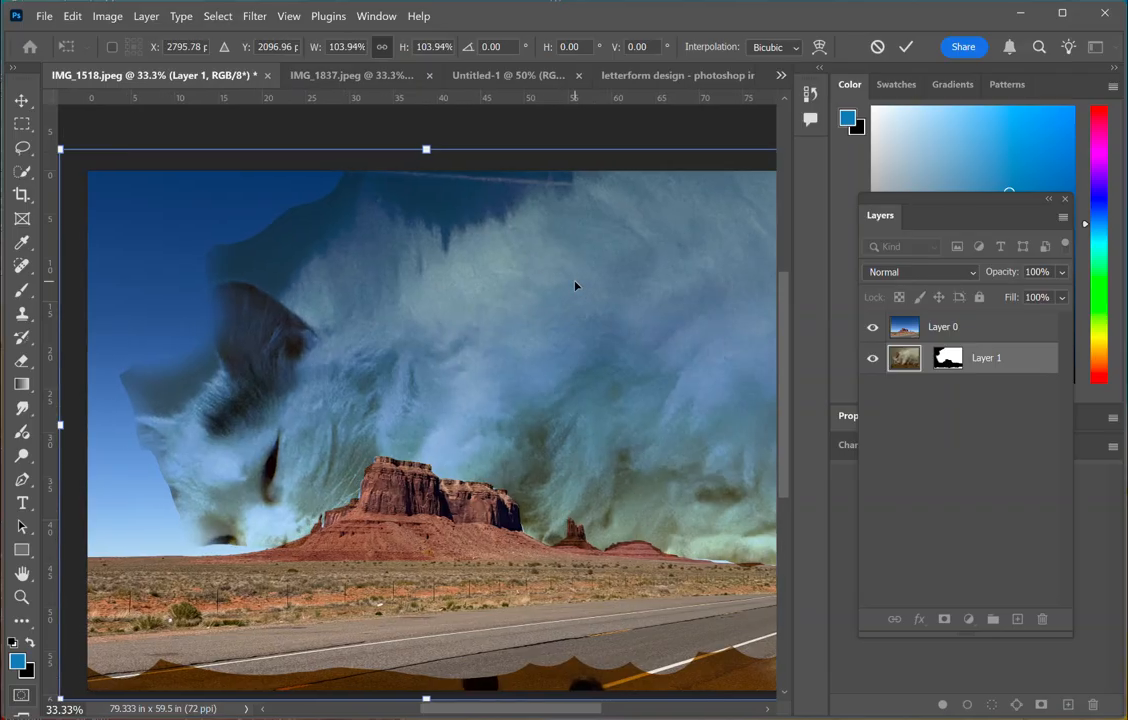
scroll(575, 286, down, 1)
drag(640, 347, 632, 346)
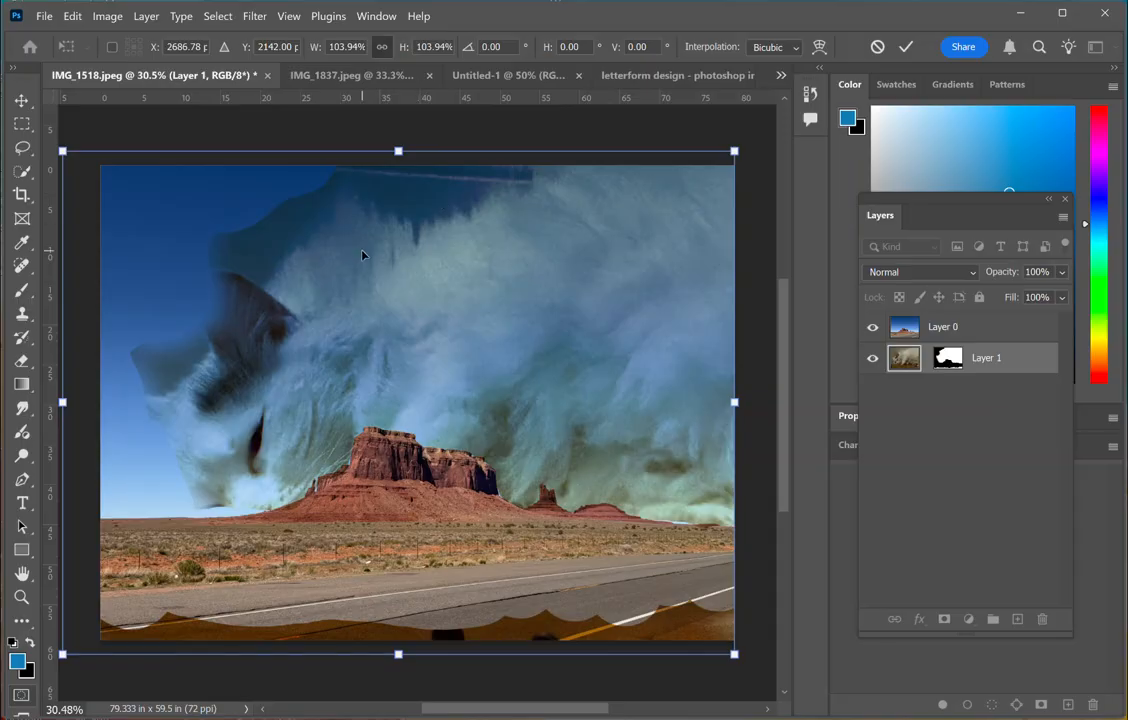
key(Return)
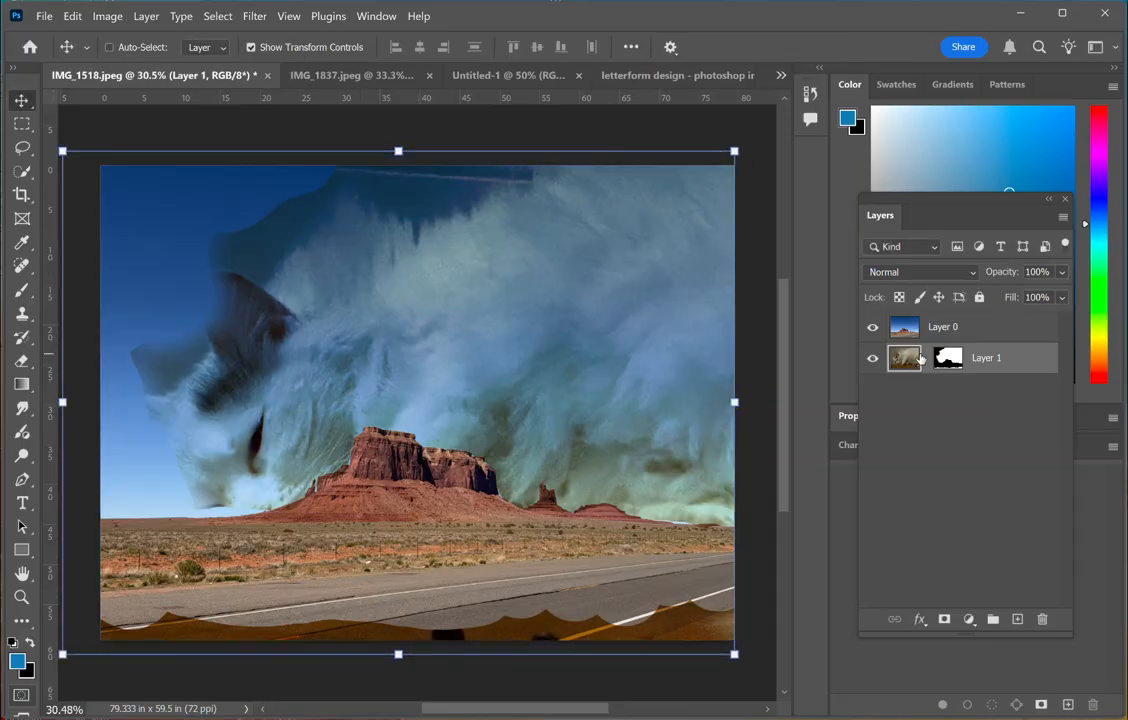
- Paint white on the cat layer's mask with the brush at 89% opacity to reveal the cat's left ear and cheek
click(948, 360)
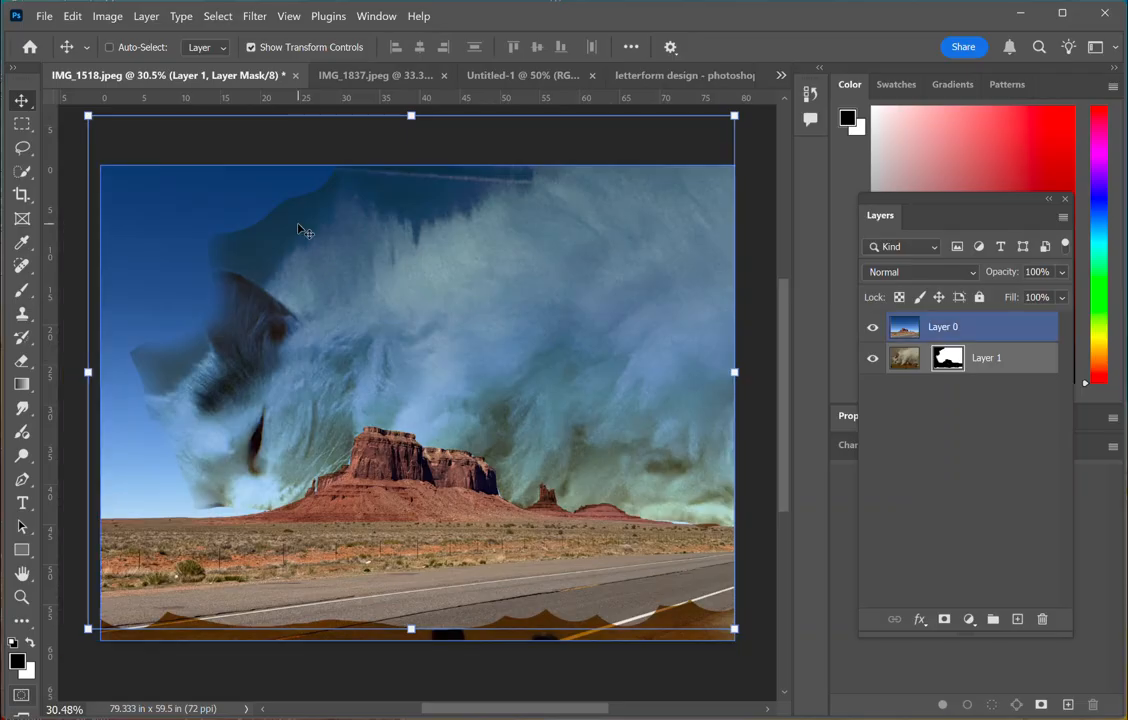
key(b)
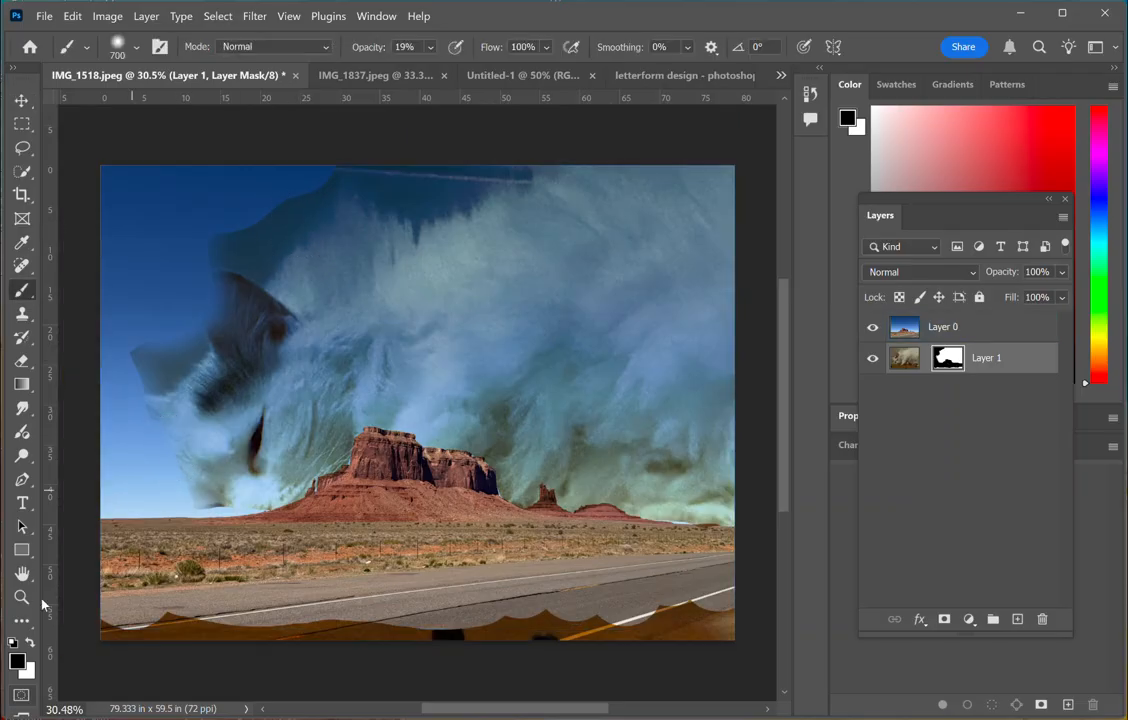
click(30, 644)
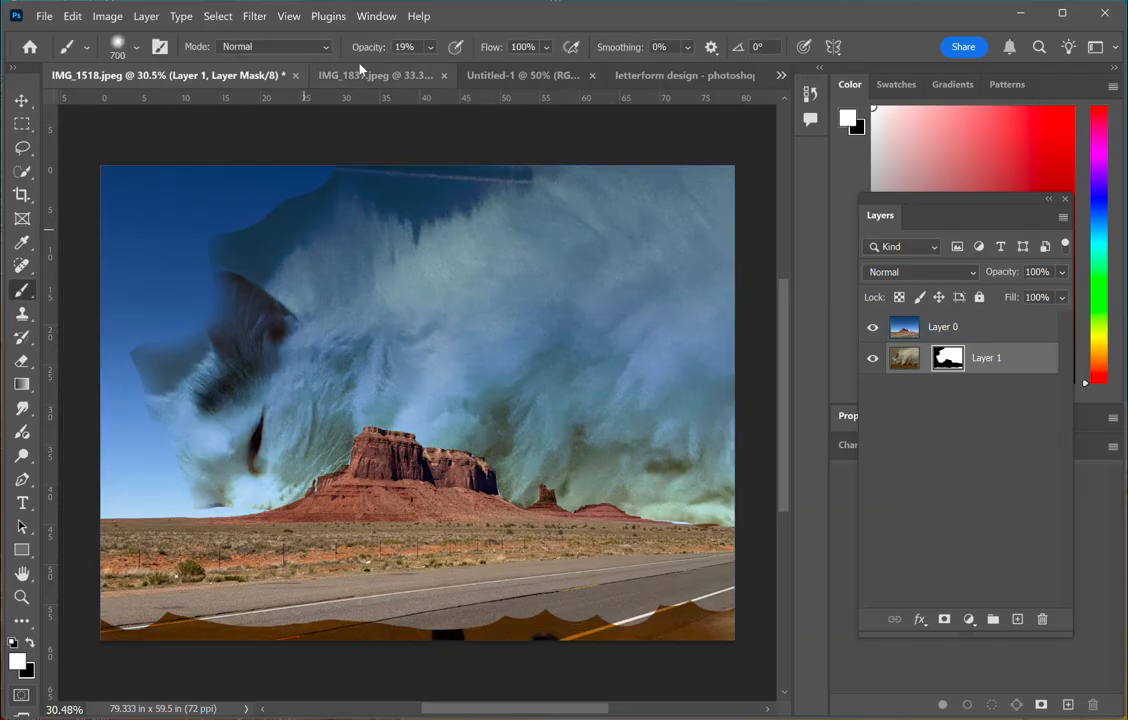
click(429, 47)
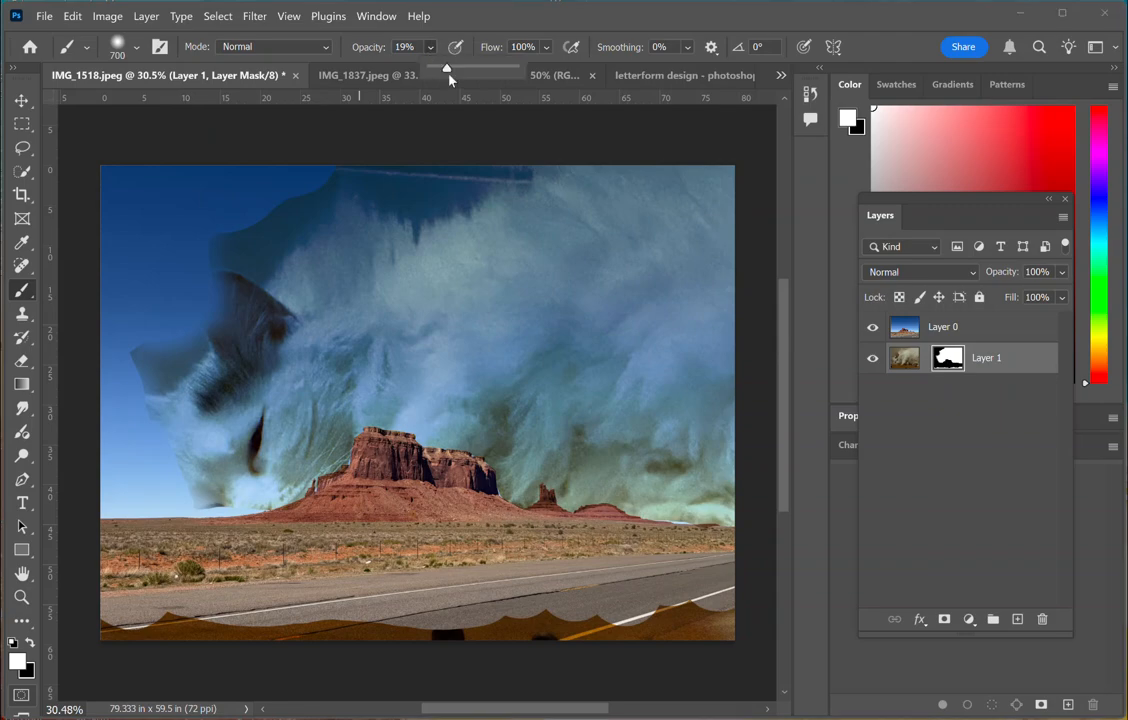
drag(447, 68, 507, 72)
click(241, 483)
mouse_move(241, 483)
mouse_down()
mouse_move(176, 488)
mouse_move(186, 471)
mouse_move(164, 435)
mouse_move(156, 478)
mouse_move(138, 488)
mouse_move(150, 446)
mouse_up()
mouse_move(153, 423)
mouse_down()
mouse_move(115, 402)
mouse_move(175, 403)
mouse_up()
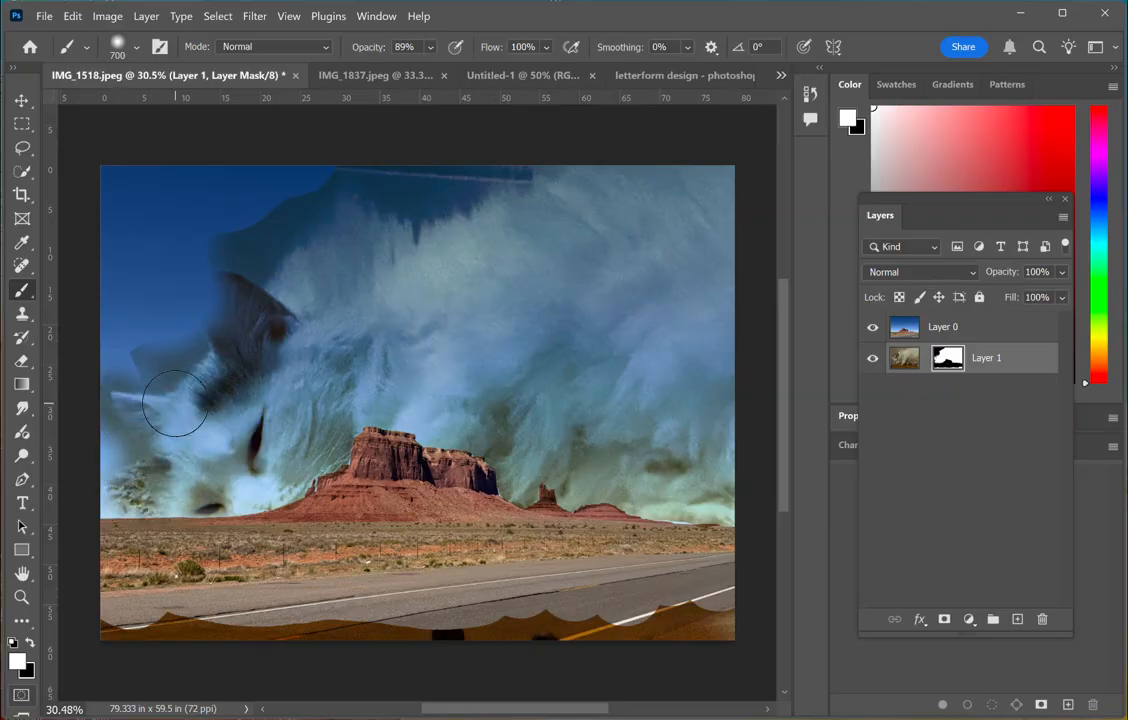
- Paint black on the cat layer's mask to hide the leftover photo background above the cat's back and around its ears
mouse_move(228, 472)
mouse_down()
mouse_move(269, 420)
mouse_move(437, 379)
mouse_move(505, 372)
mouse_move(575, 394)
mouse_move(491, 272)
mouse_up()
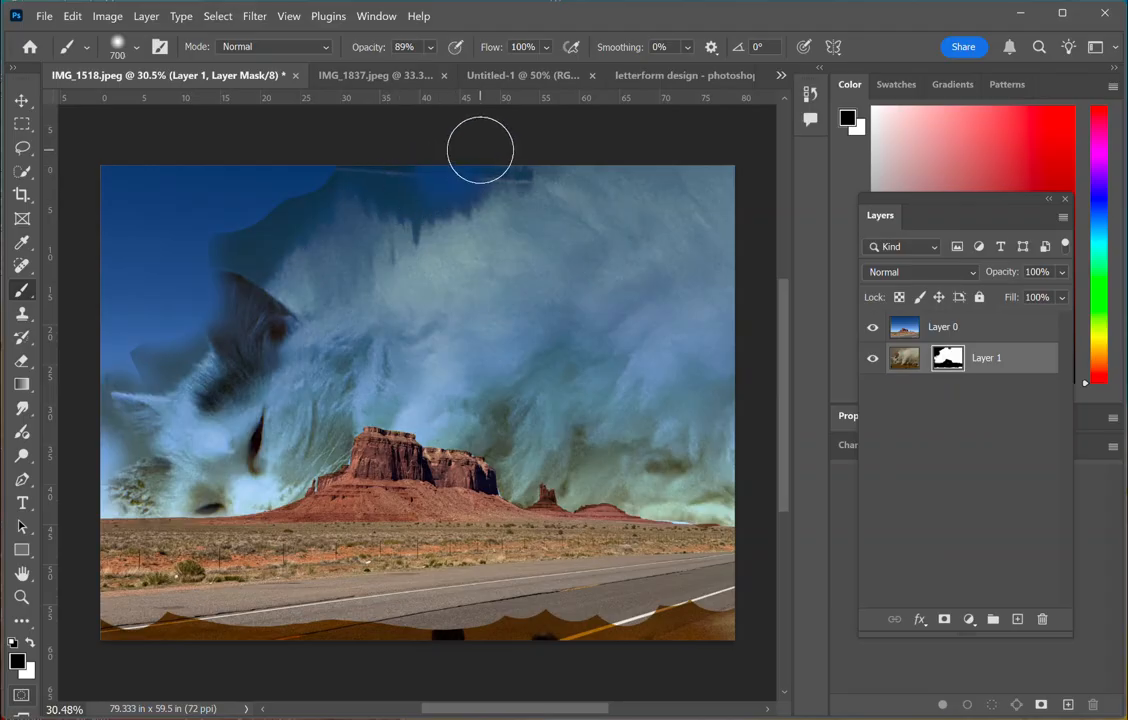
mouse_move(397, 180)
mouse_down()
mouse_move(375, 166)
mouse_move(335, 169)
mouse_move(285, 214)
mouse_move(298, 190)
mouse_up()
right_click(298, 190)
key(Escape)
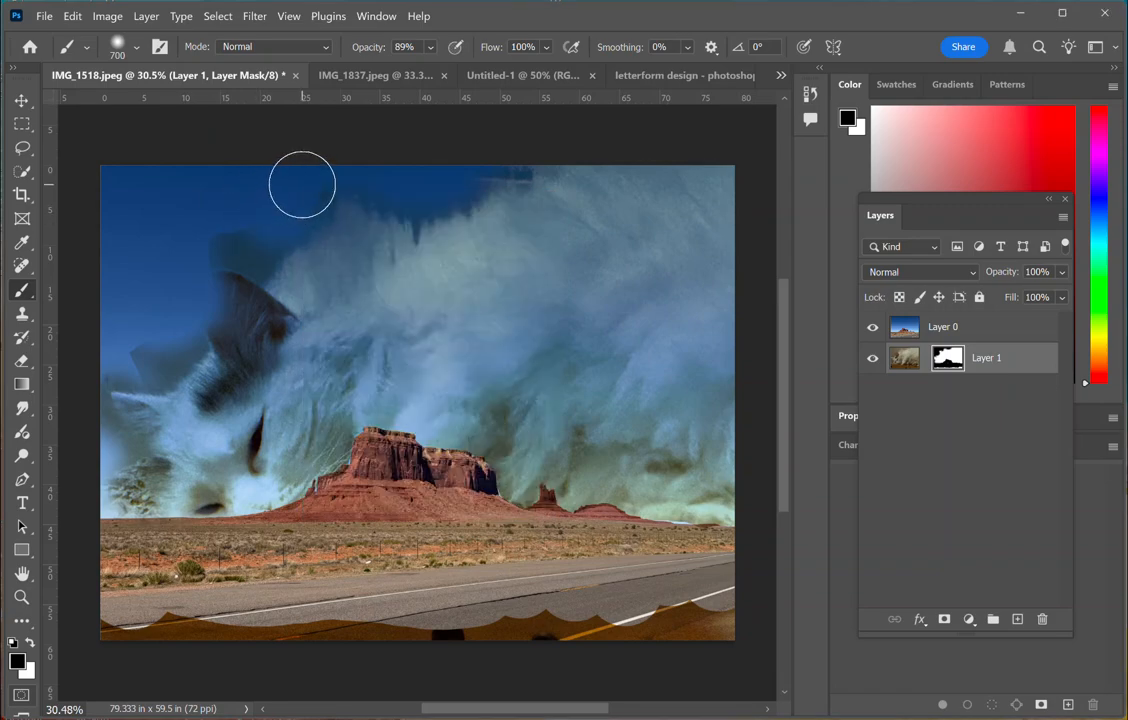
mouse_move(264, 243)
mouse_down()
mouse_move(234, 232)
mouse_move(211, 242)
mouse_move(151, 345)
mouse_move(179, 330)
mouse_move(150, 356)
mouse_up()
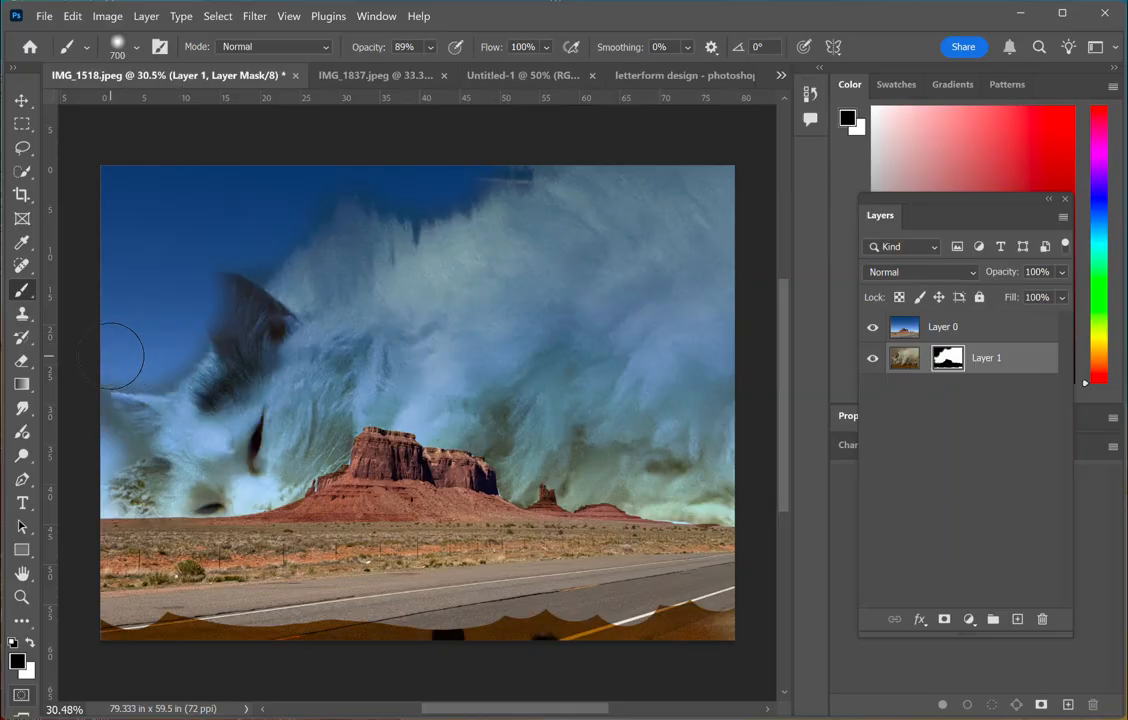
- Mask out the remaining cat photo background beside the face, along the sky's upper edge and across the road
drag(110, 448, 133, 490)
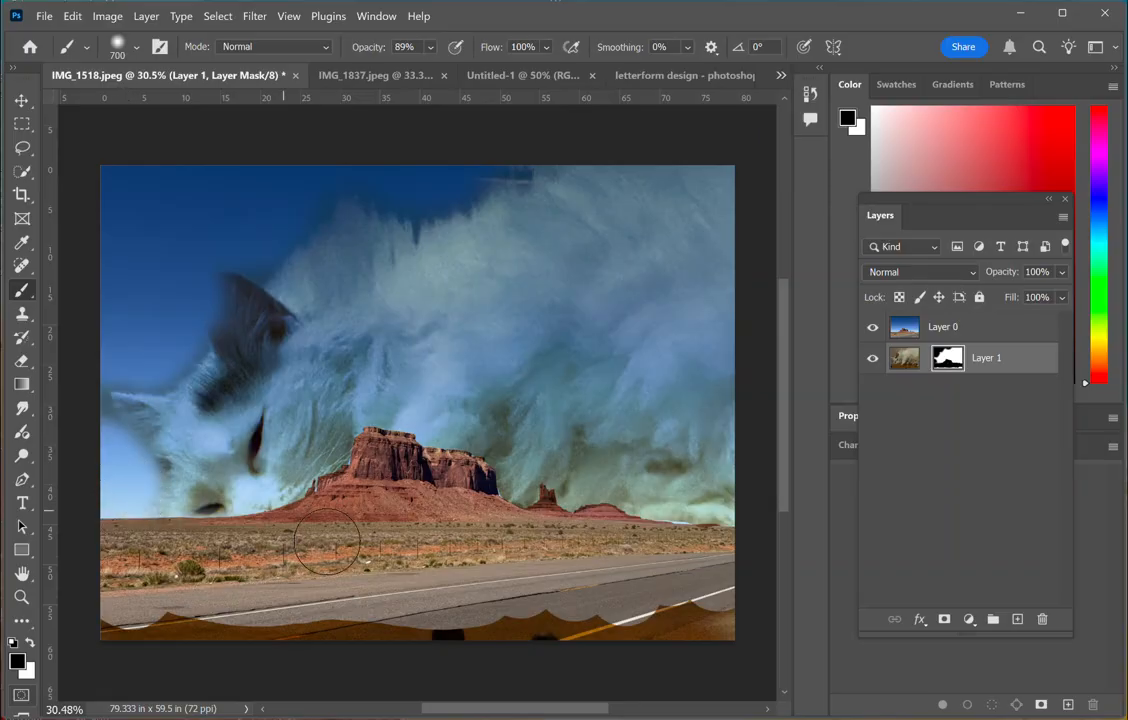
drag(521, 150, 350, 167)
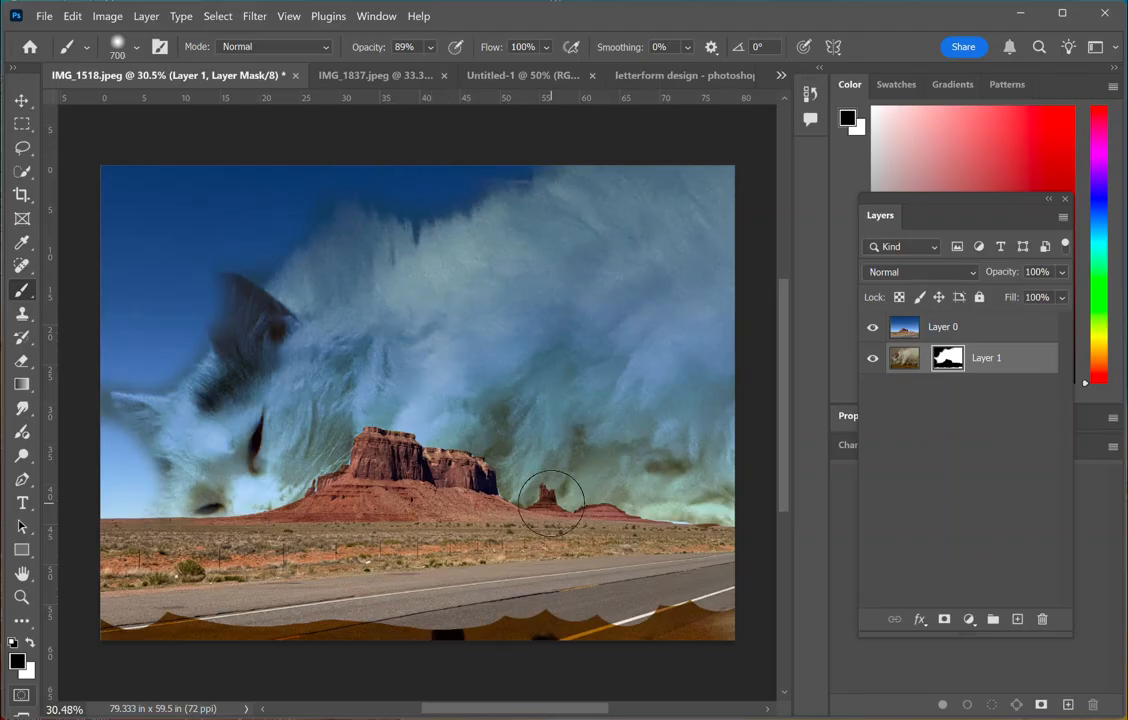
mouse_move(716, 626)
mouse_down()
mouse_move(622, 617)
mouse_move(307, 634)
mouse_move(252, 619)
mouse_move(55, 633)
mouse_up()
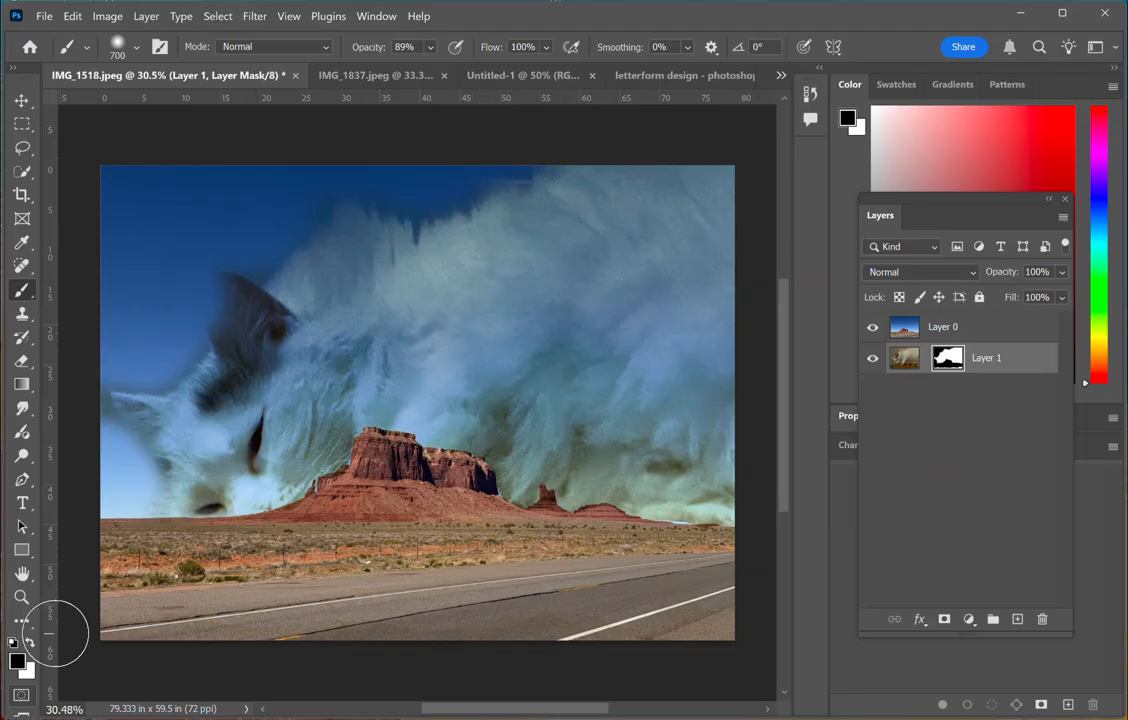